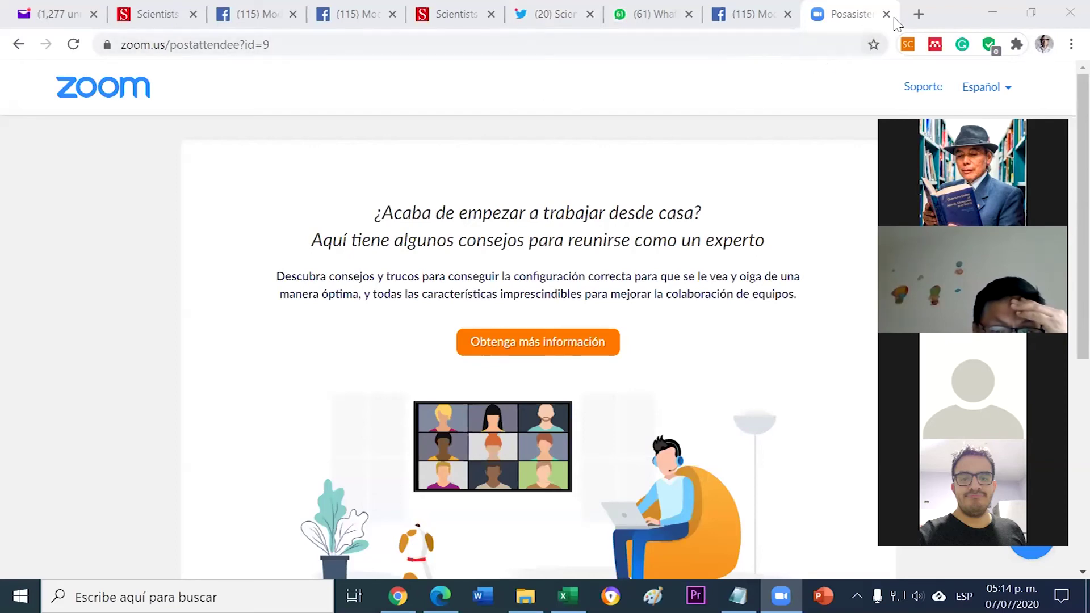
Open YouTube in a new browser tab and go to the channel's uploaded videos list in YouTube Studio.
click(918, 15)
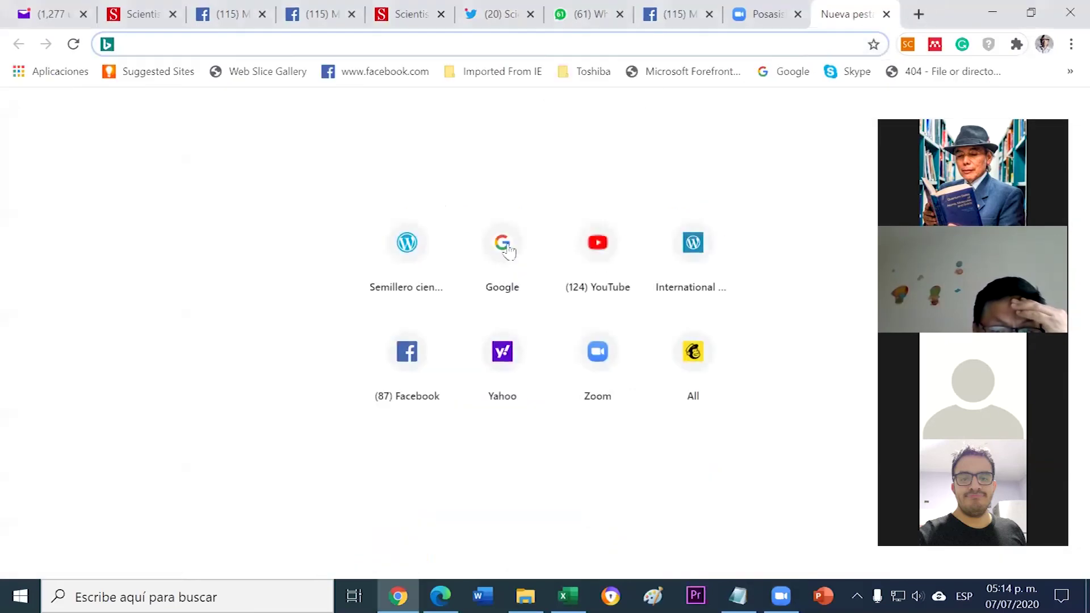
click(585, 280)
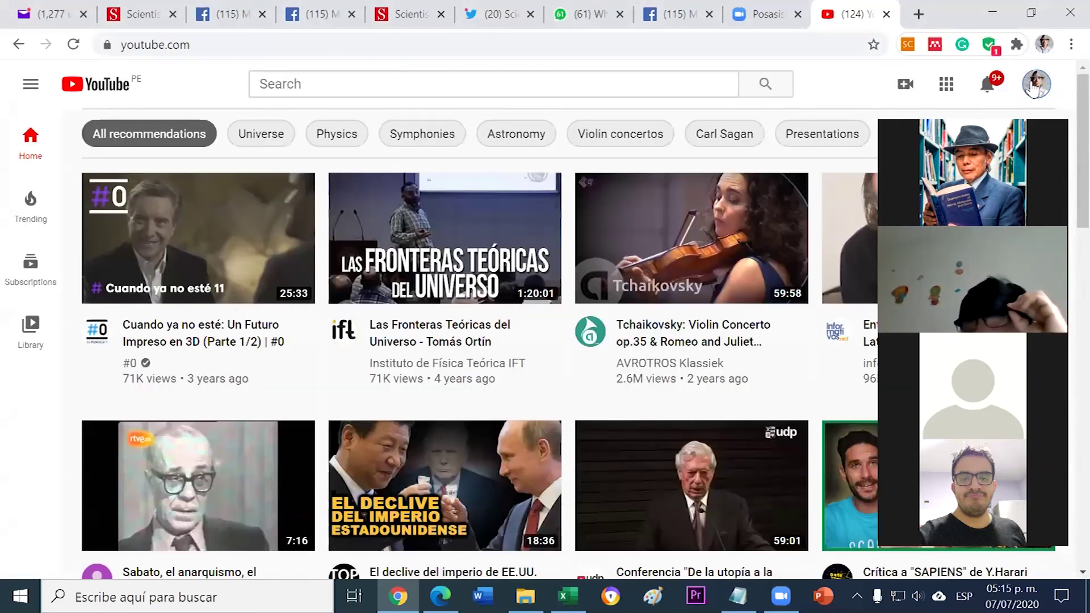
click(1036, 85)
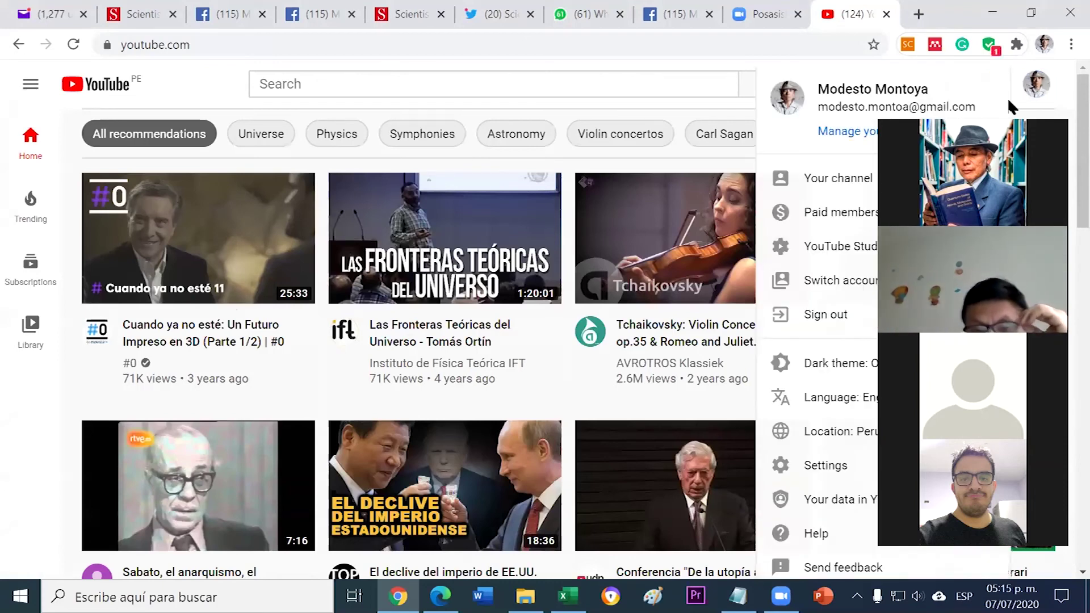
click(842, 250)
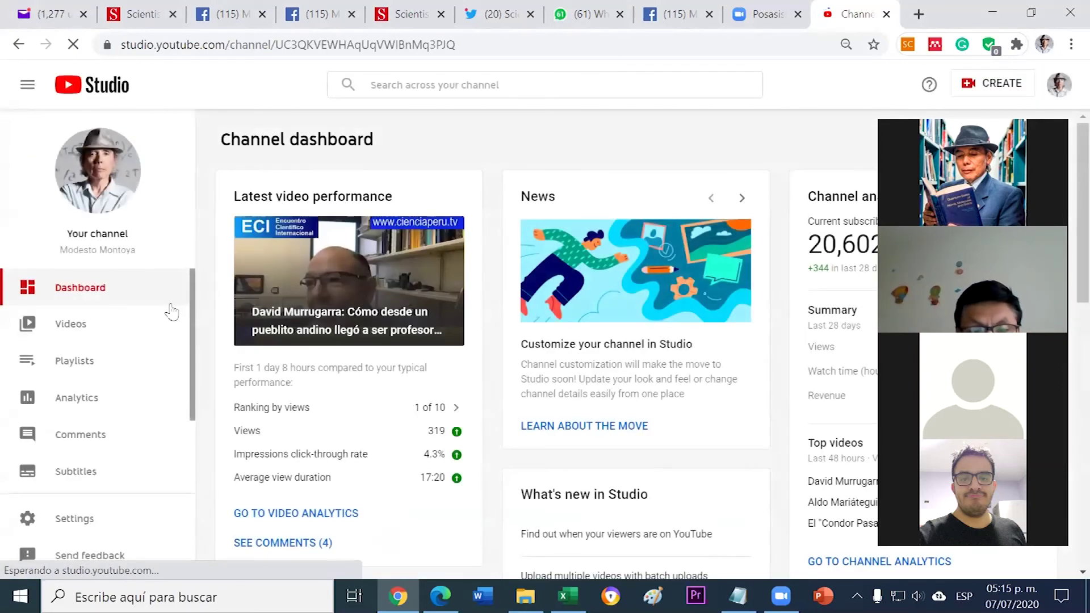
click(72, 326)
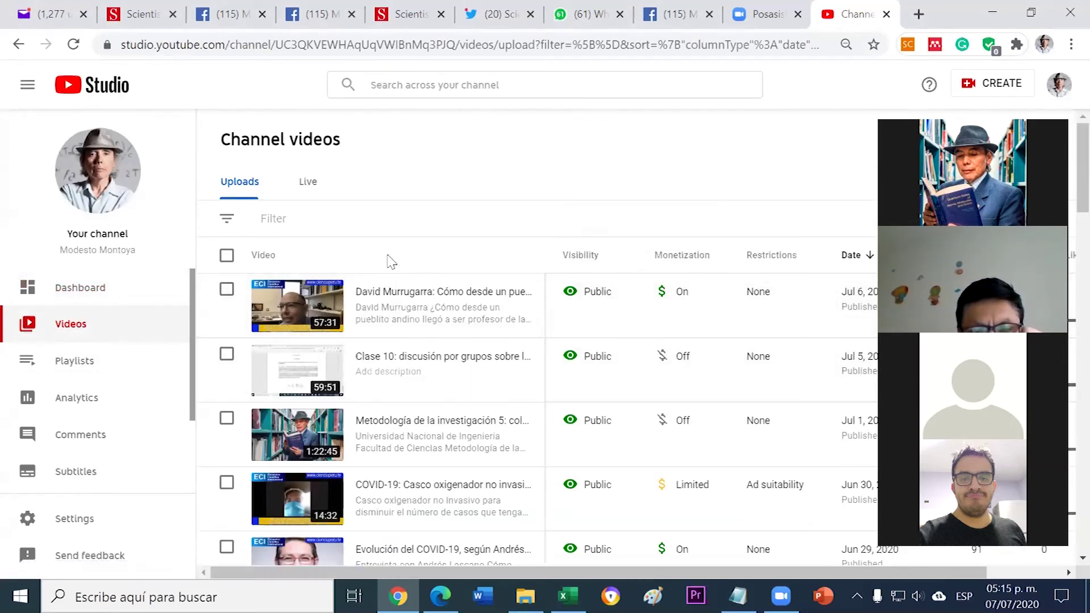
click(455, 369)
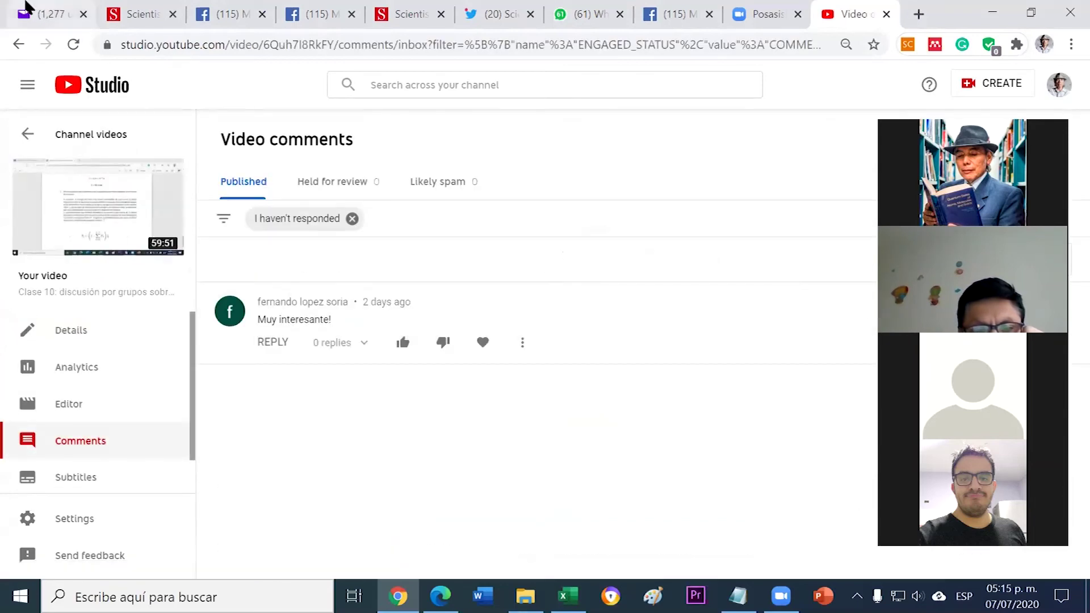
click(18, 44)
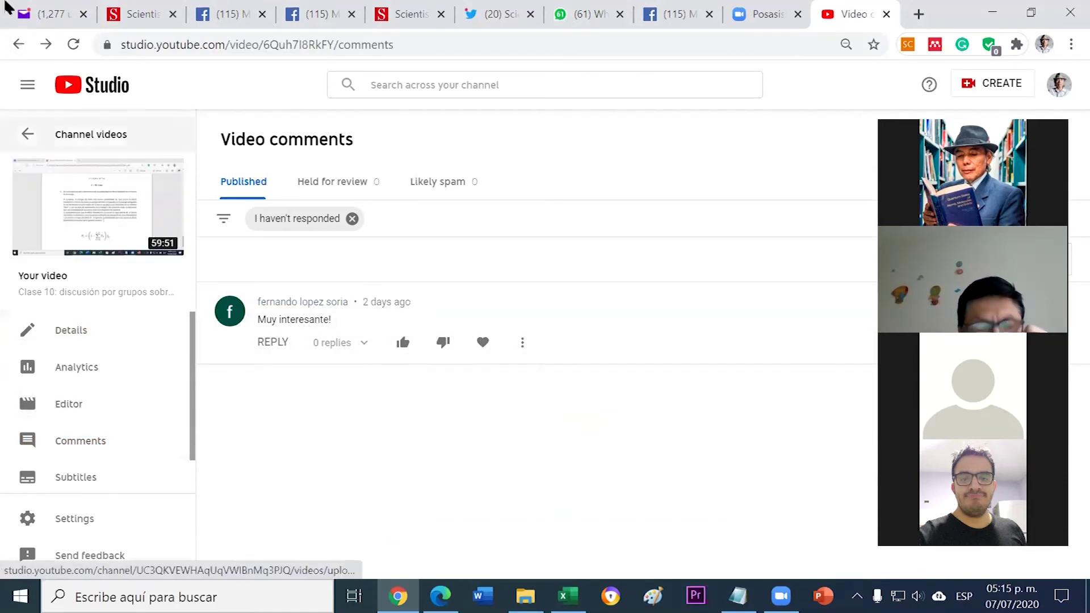
click(19, 46)
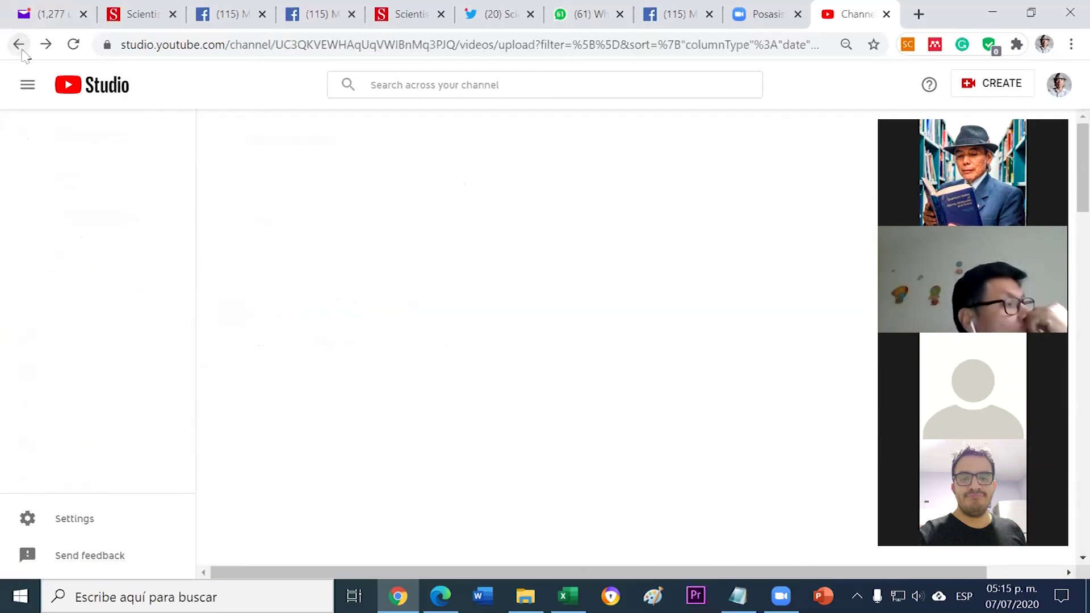
Open the 16:36 COVID-19 evolution interview from the uploads list and play it on YouTube, skipping the ad.
scroll(254, 267, down, 2)
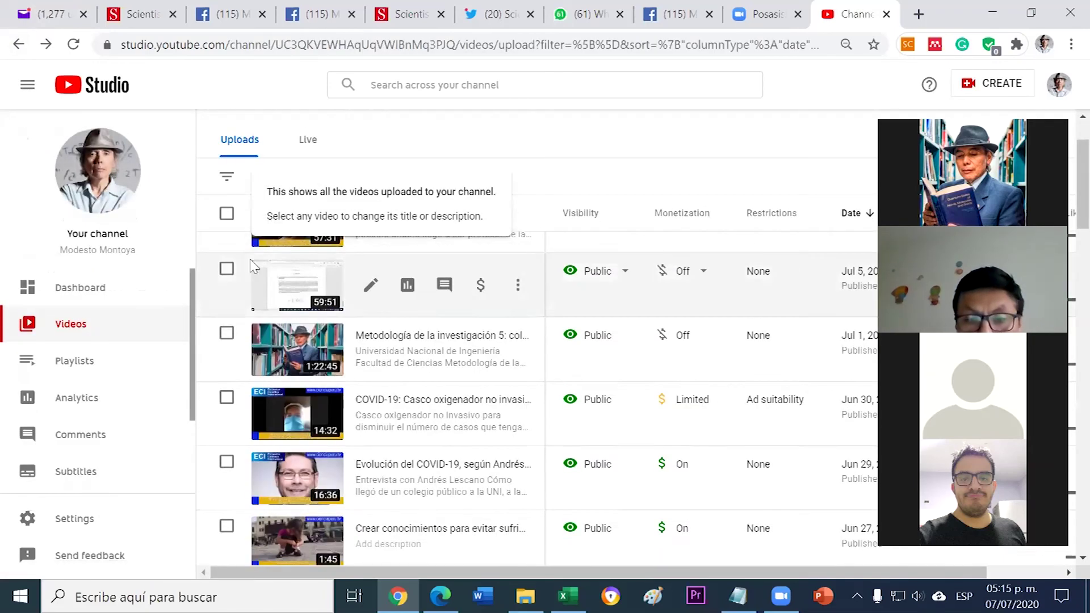
scroll(253, 267, down, 3)
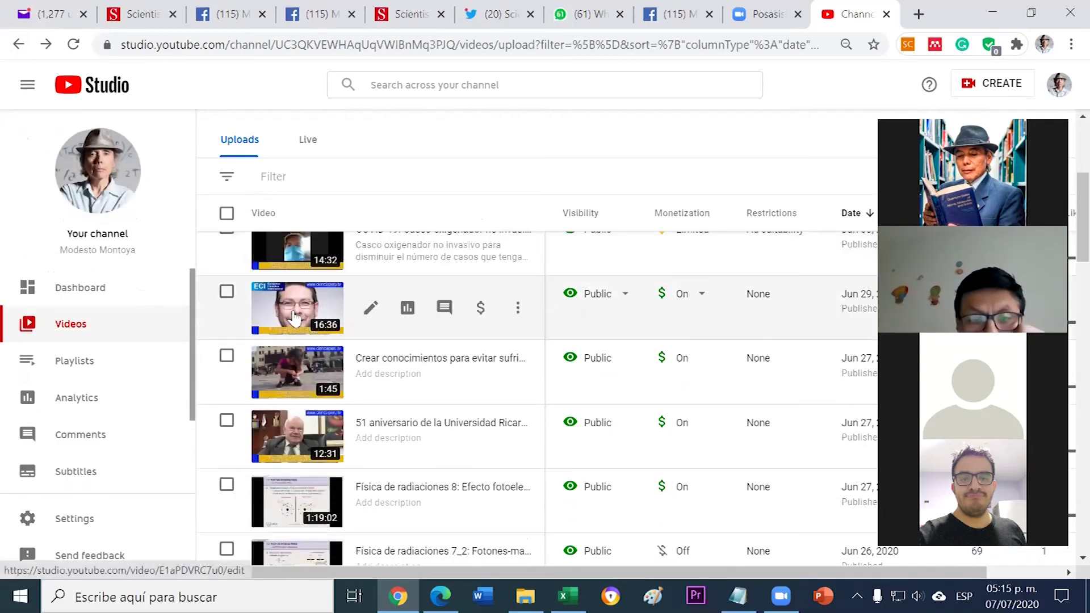
click(307, 316)
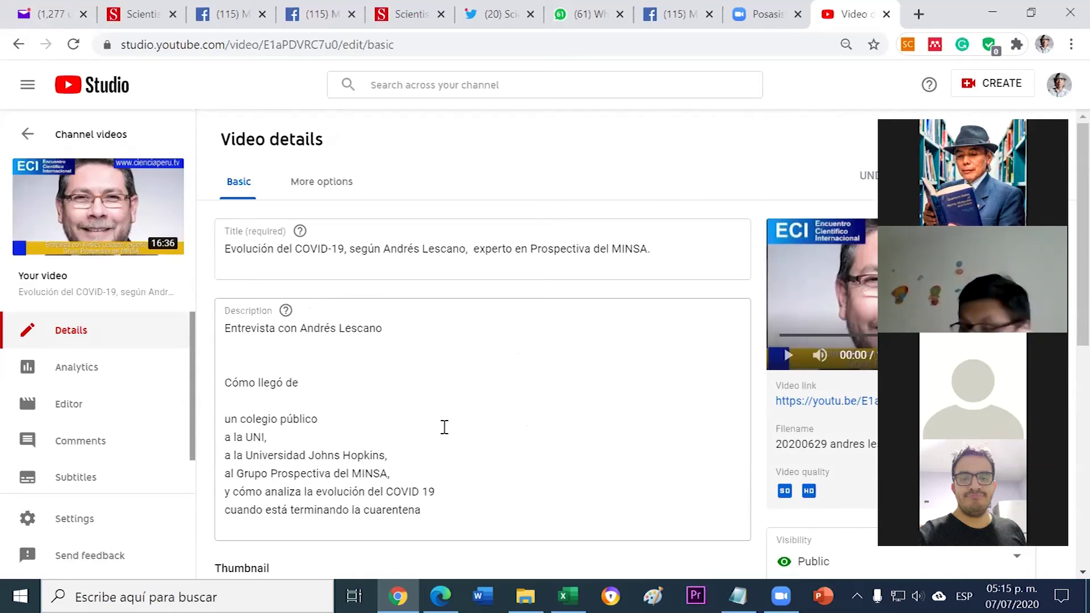
click(150, 208)
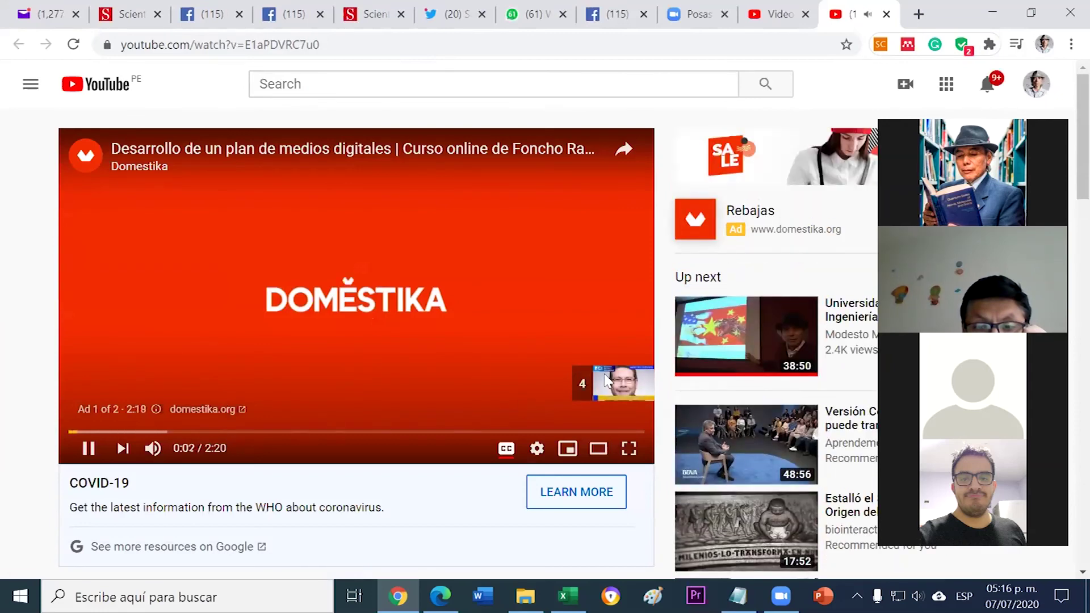
click(578, 383)
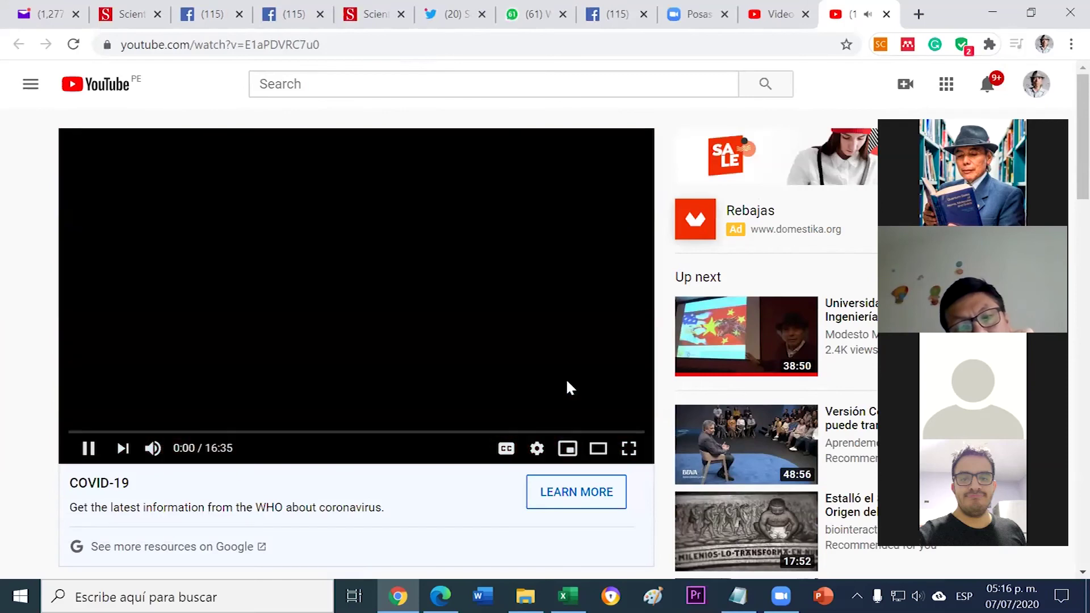
Skip the interview ahead to about 6:04 and raise the system volume to 40.
click(232, 432)
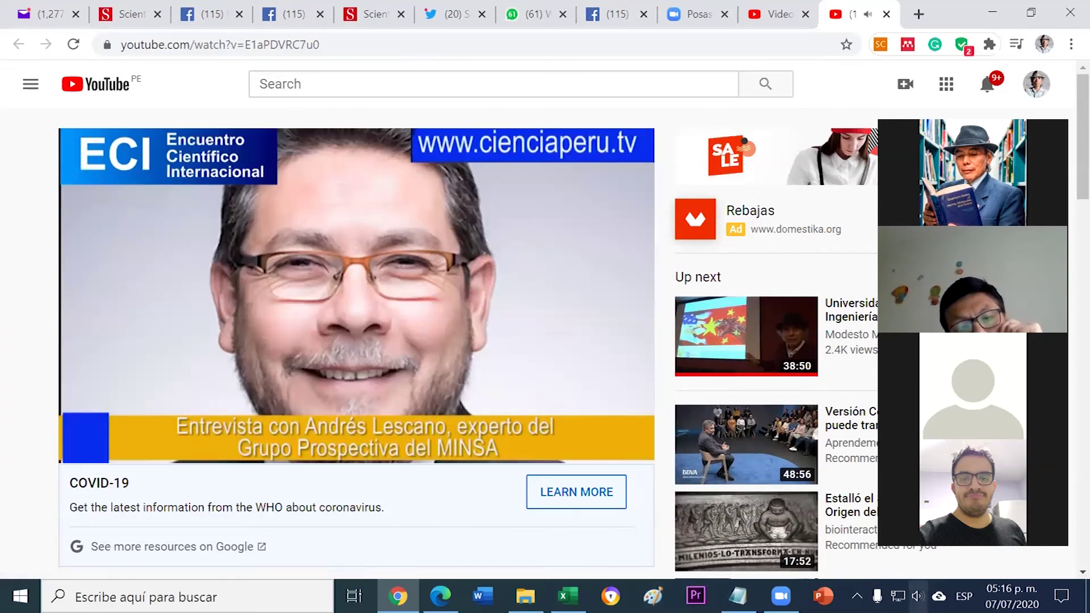
click(918, 596)
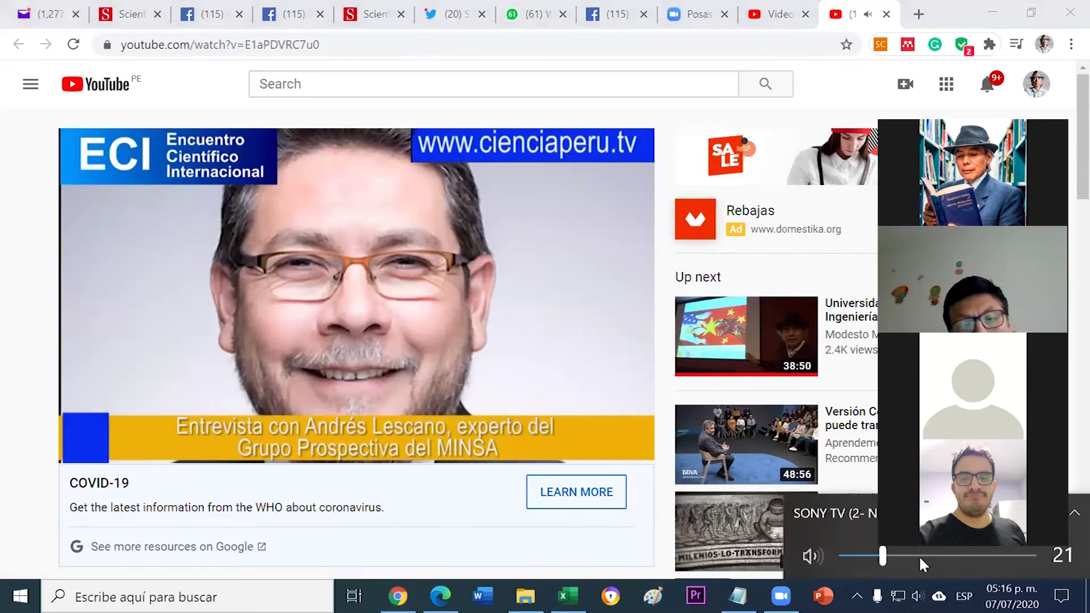
click(919, 555)
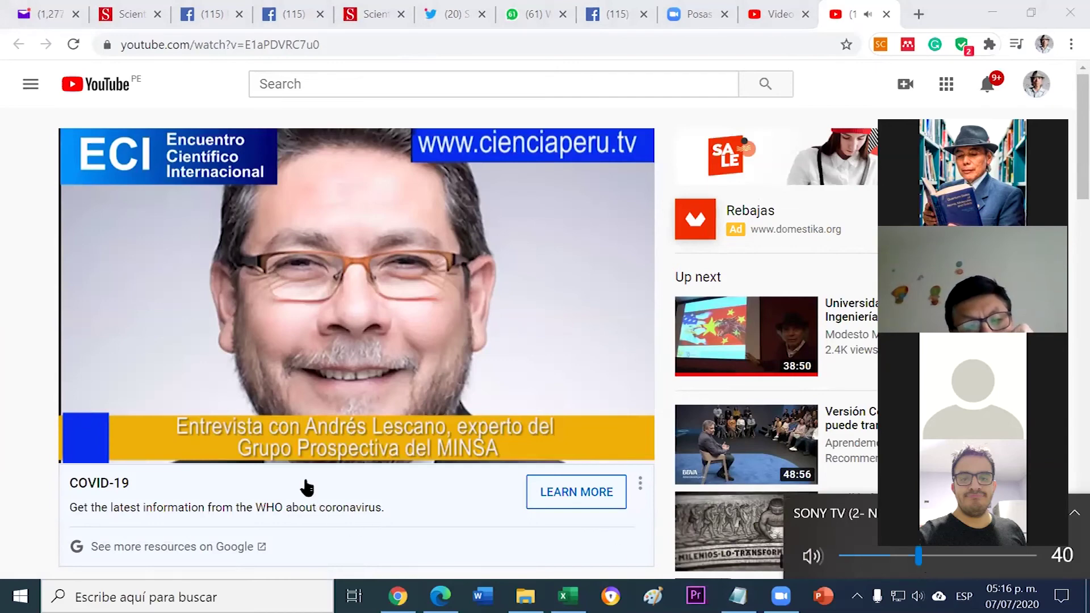
mouse_move(289, 454)
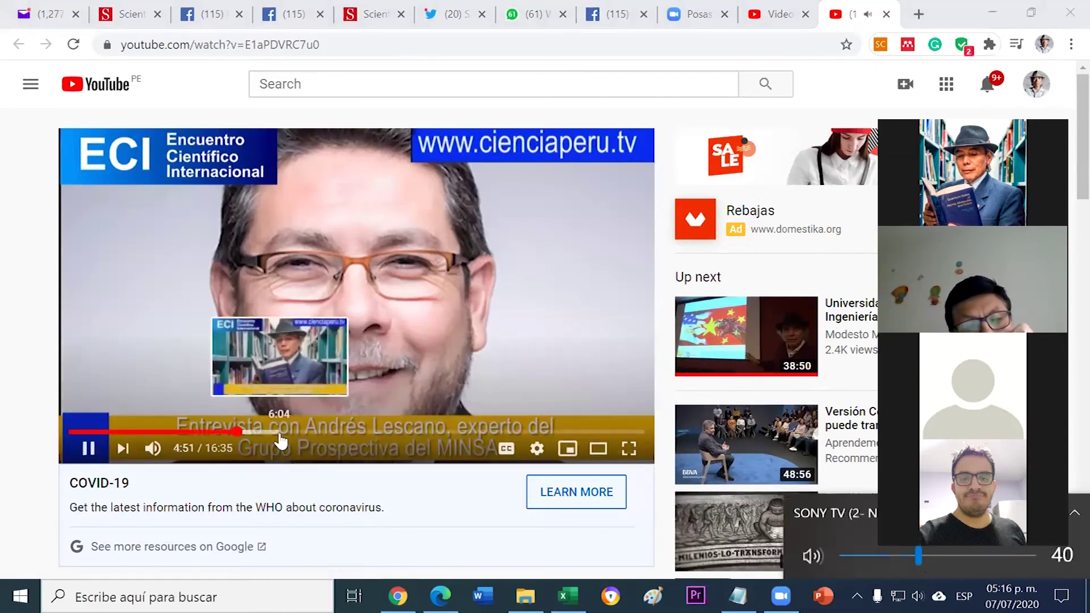
click(280, 431)
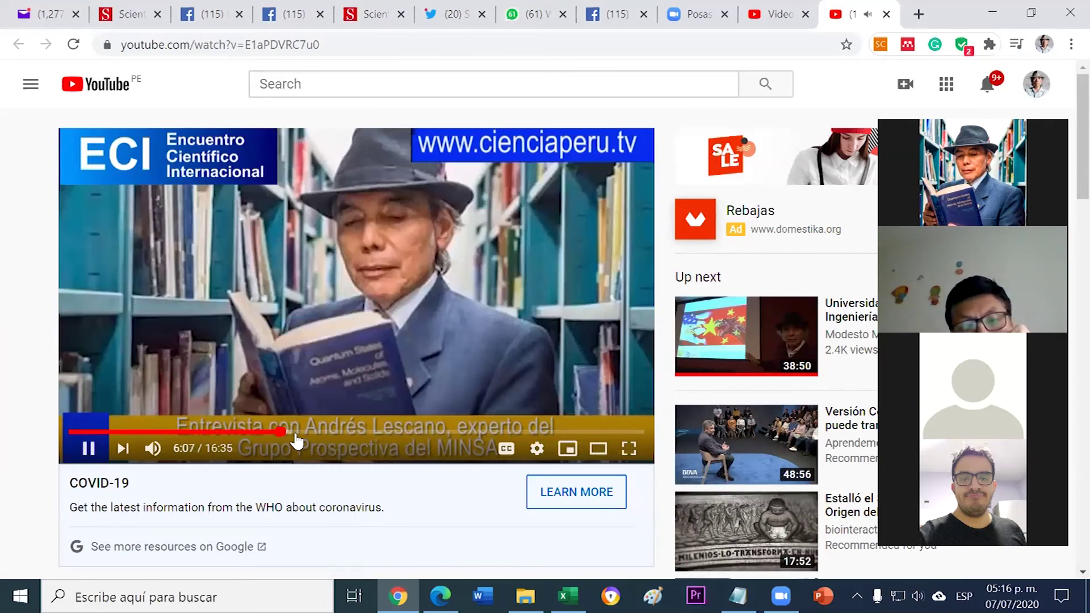
drag(263, 441, 264, 442)
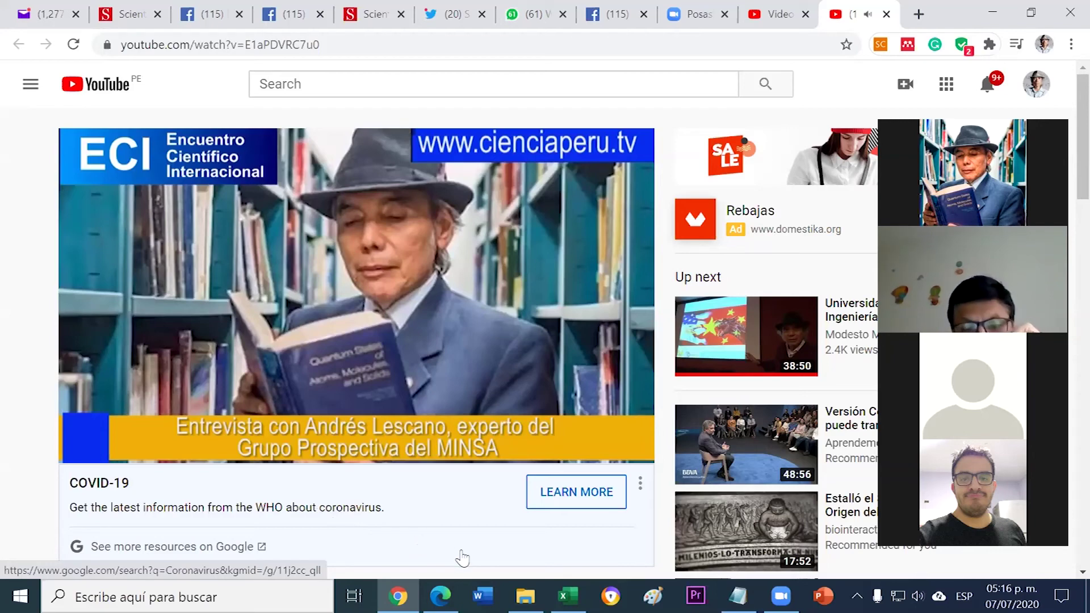
Raise the system volume to 45, play the interview excerpt, and close its tab.
click(917, 595)
scroll(909, 579, up, 3)
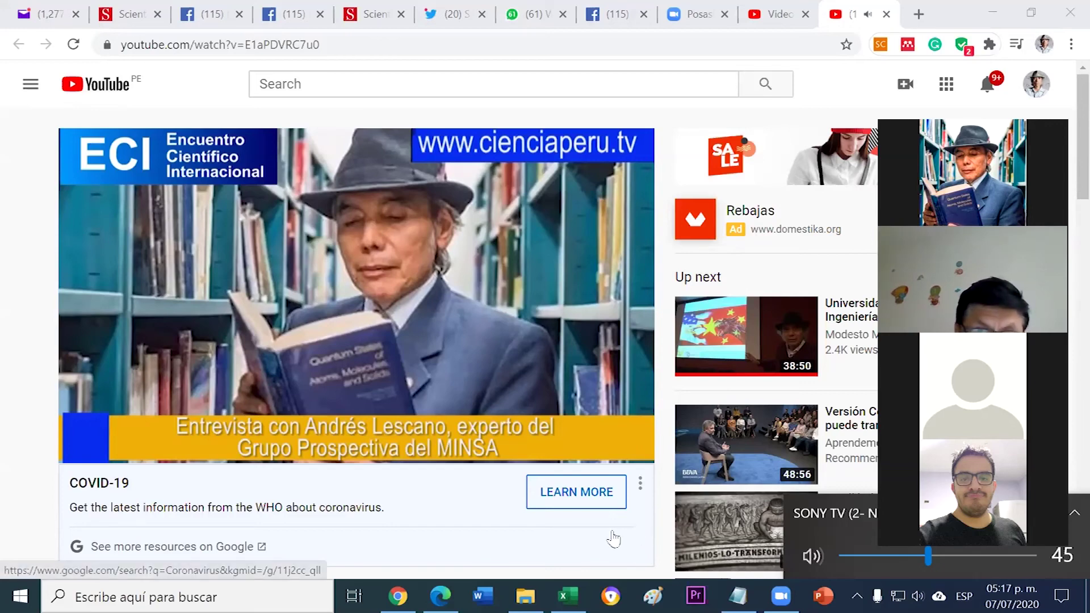
mouse_move(436, 442)
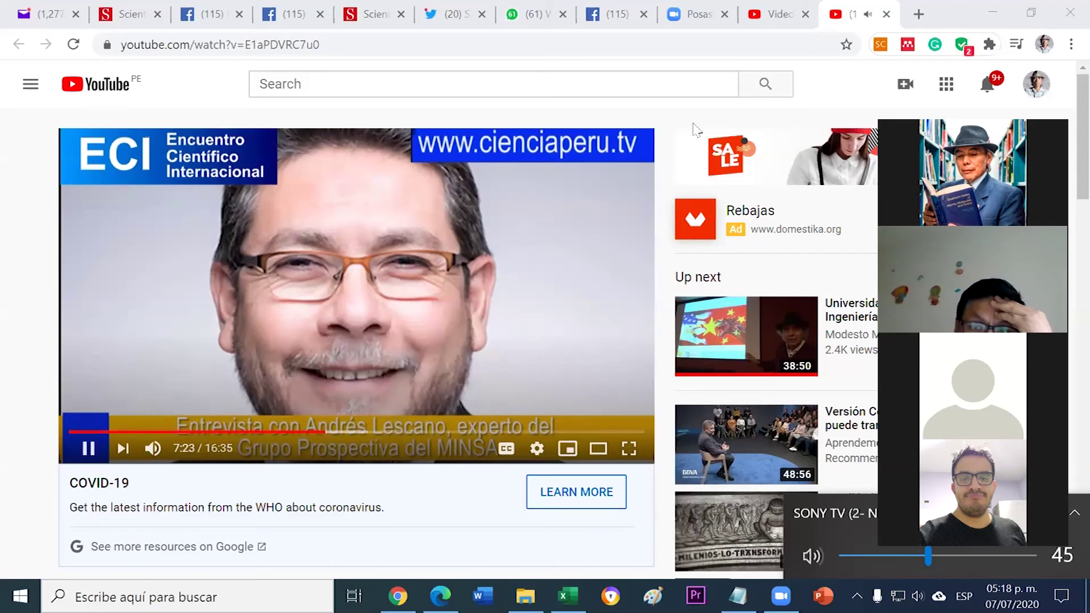
click(886, 14)
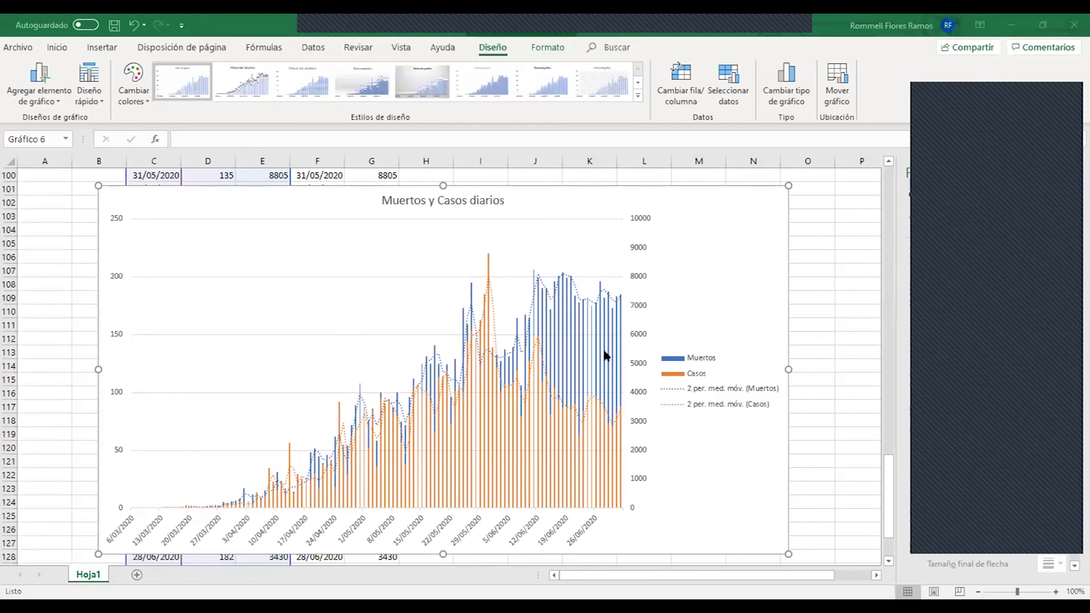
Examine the legend and the Casos series in the Muertos y Casos diarios chart, isolating the highest Casos bar.
click(465, 426)
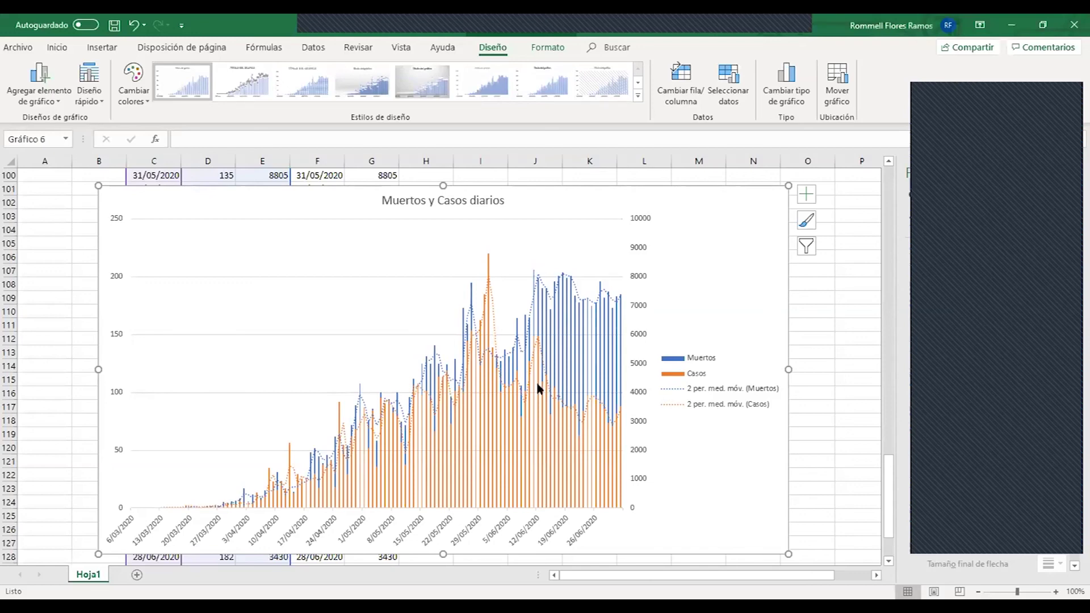
click(673, 361)
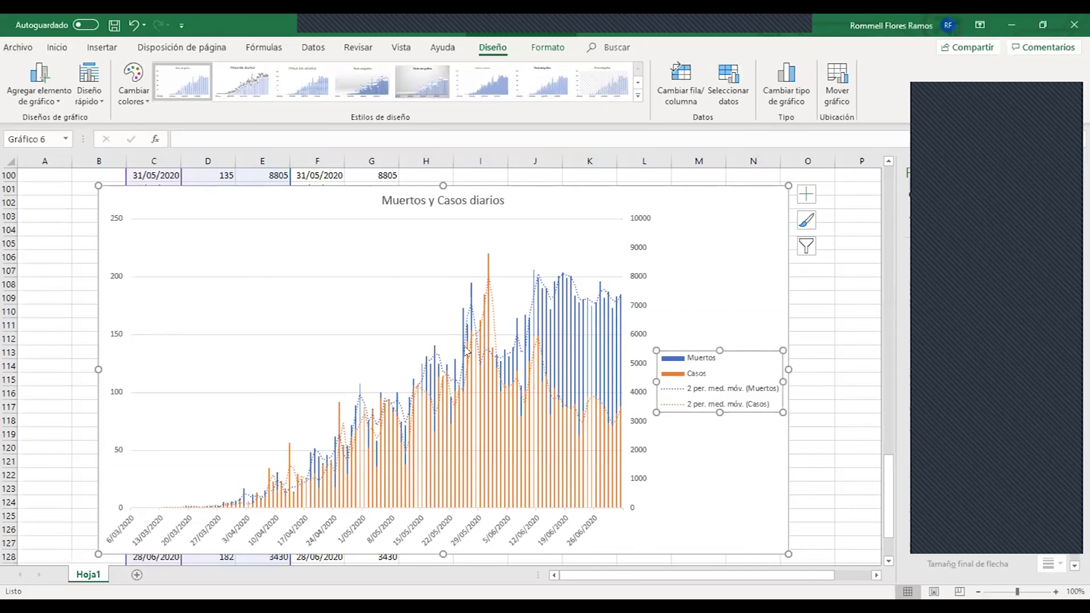
click(476, 437)
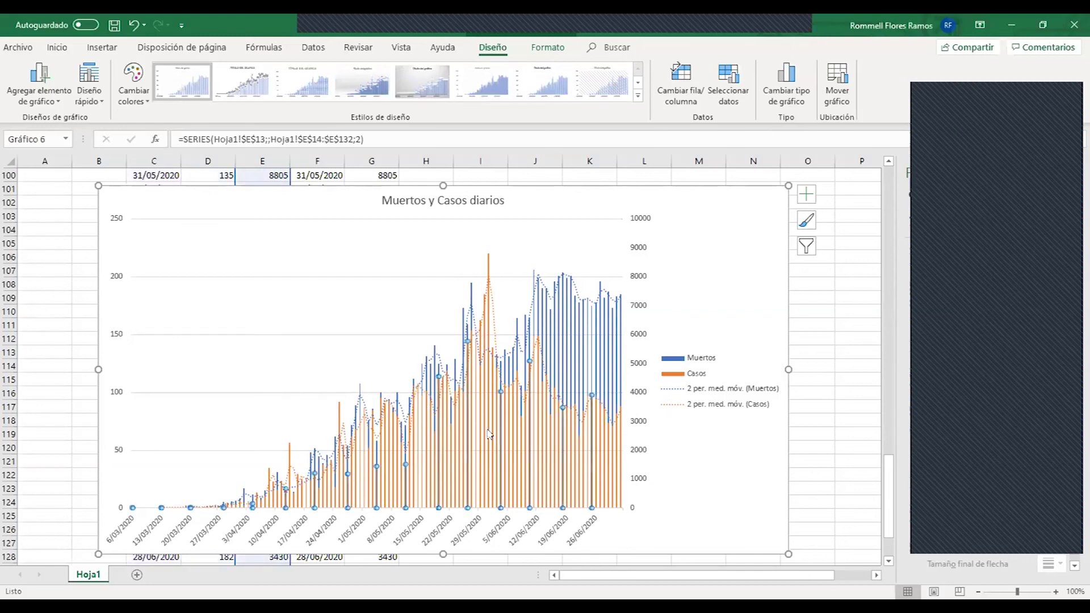
click(488, 270)
click(495, 280)
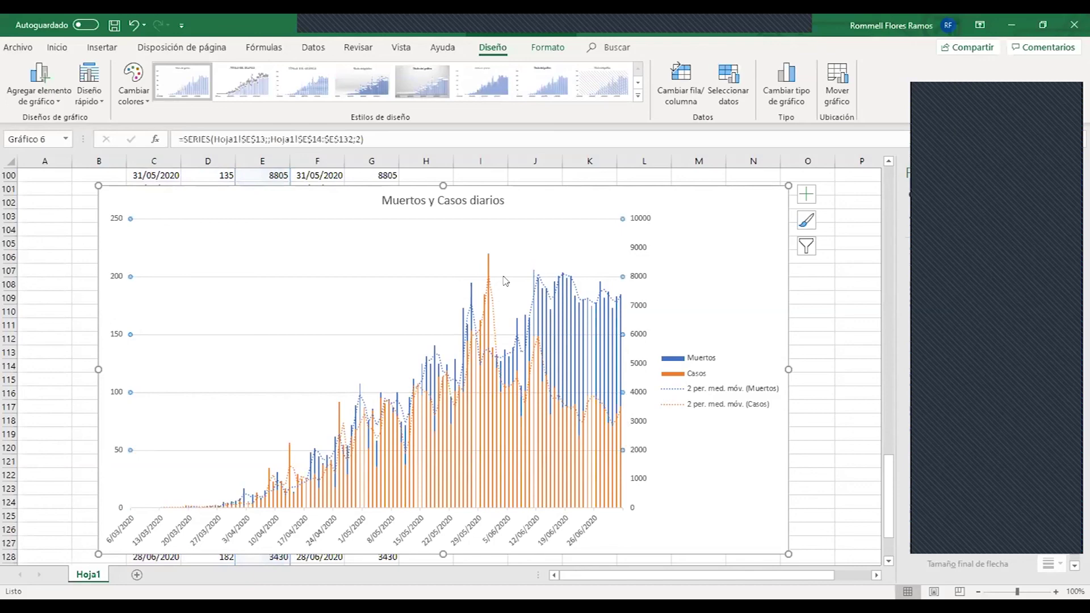
click(486, 271)
click(486, 261)
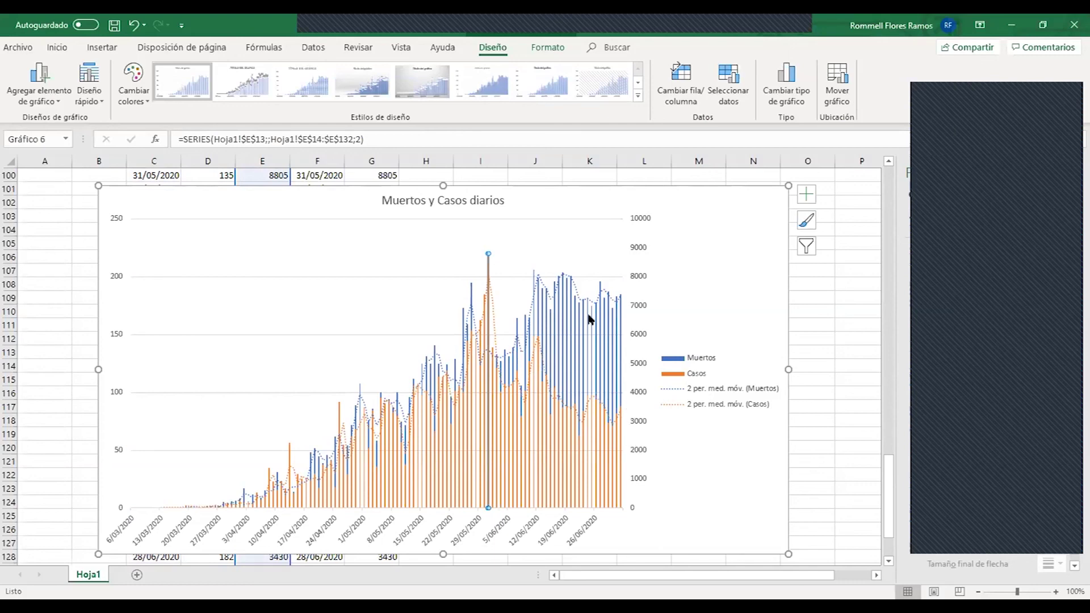
Compare the Muertos series with the peak Casos bar and the Casos moving-average trendline.
click(570, 313)
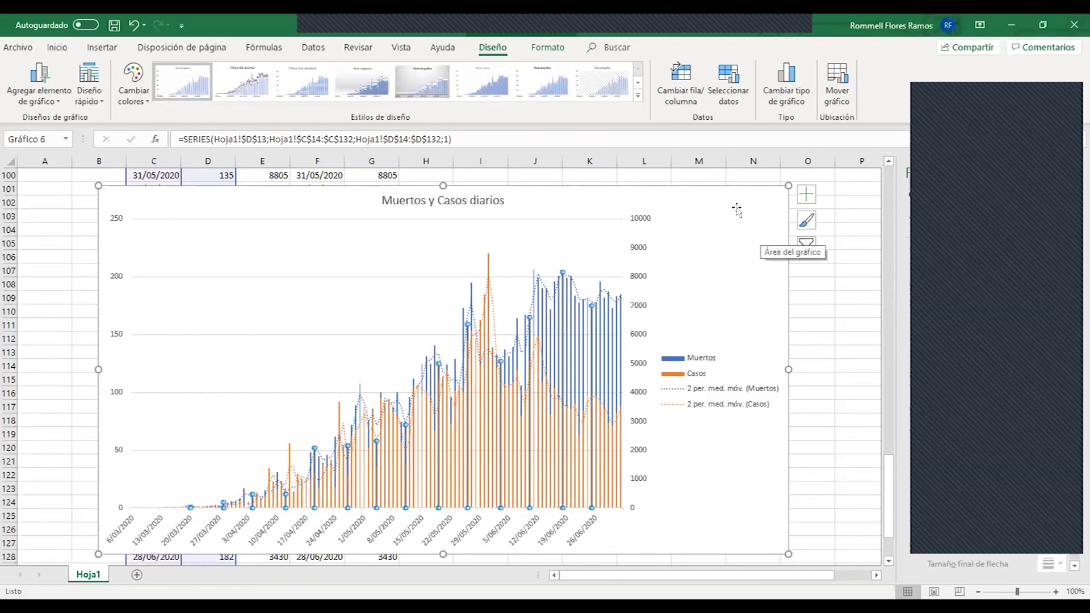
click(731, 244)
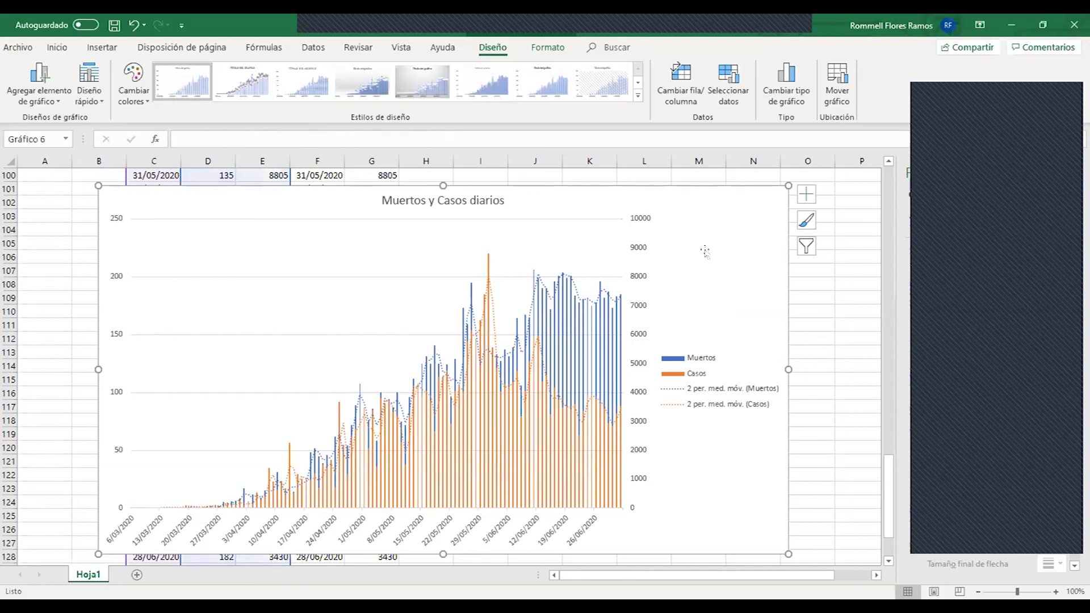
click(490, 261)
click(489, 261)
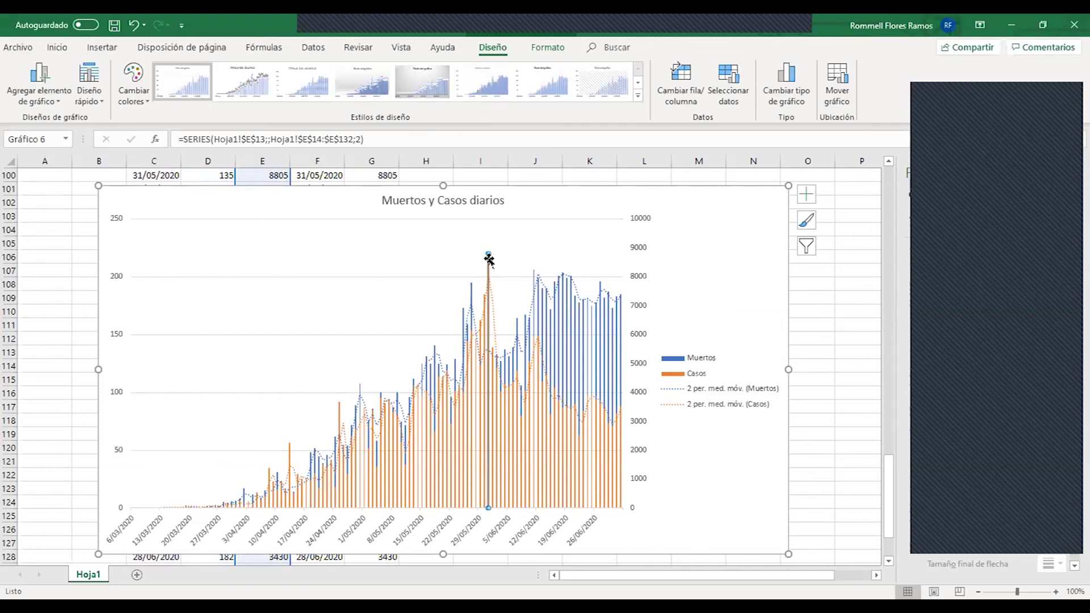
click(494, 355)
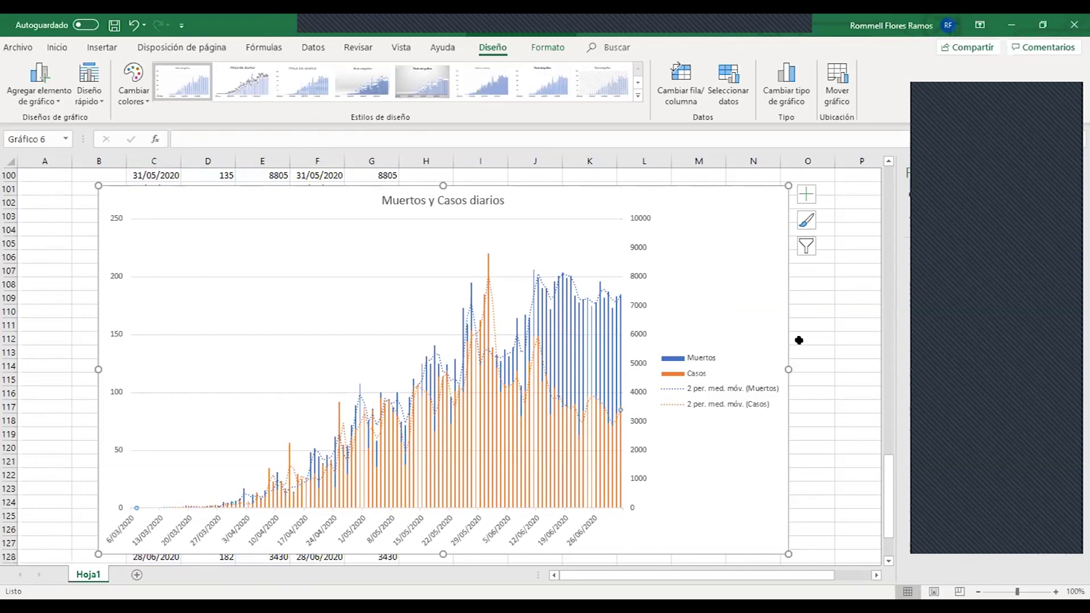
Widen the chart on both sides to span columns A to P, and select the single Casos bar right after the peak.
drag(789, 370, 870, 370)
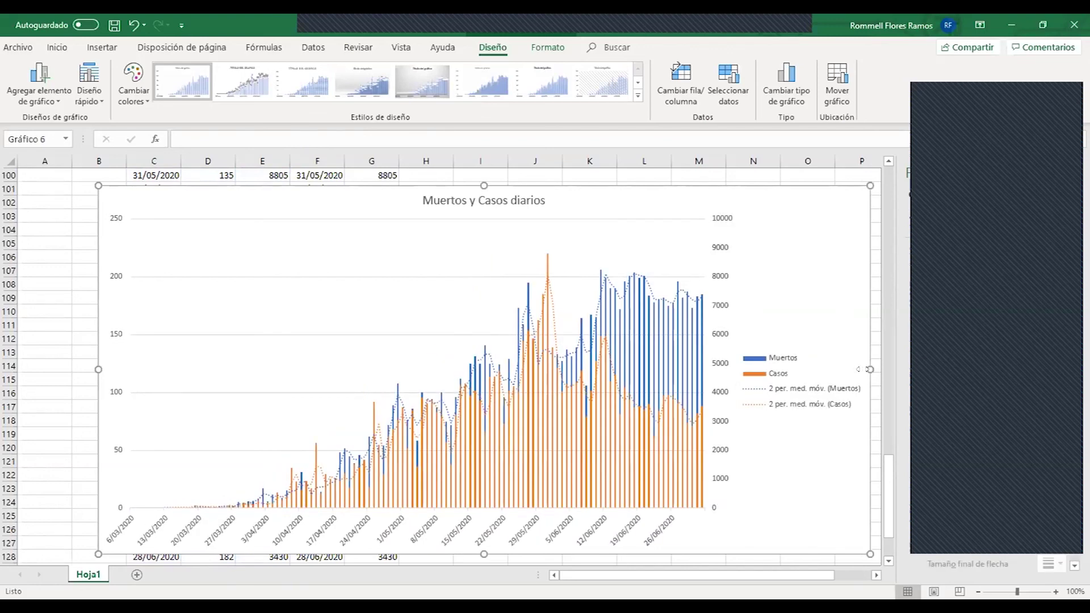
drag(98, 369, 37, 369)
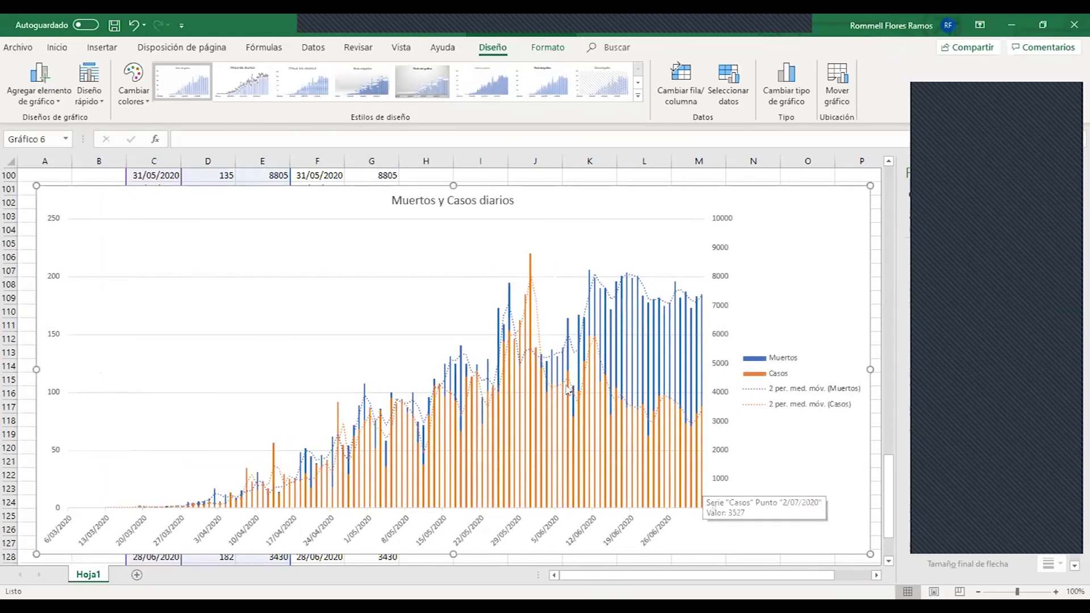
click(537, 360)
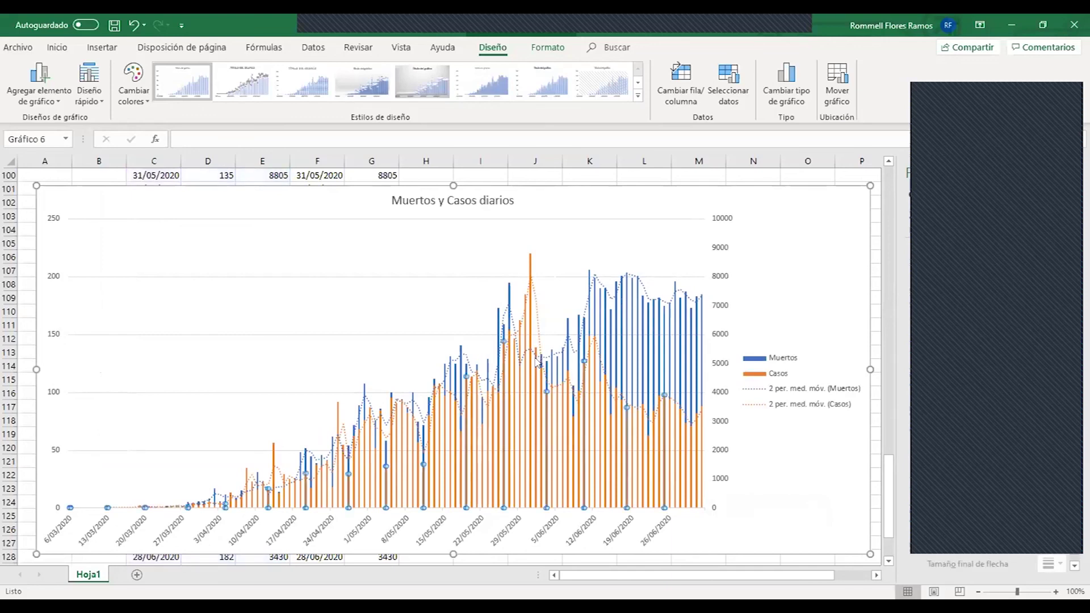
click(535, 356)
click(532, 347)
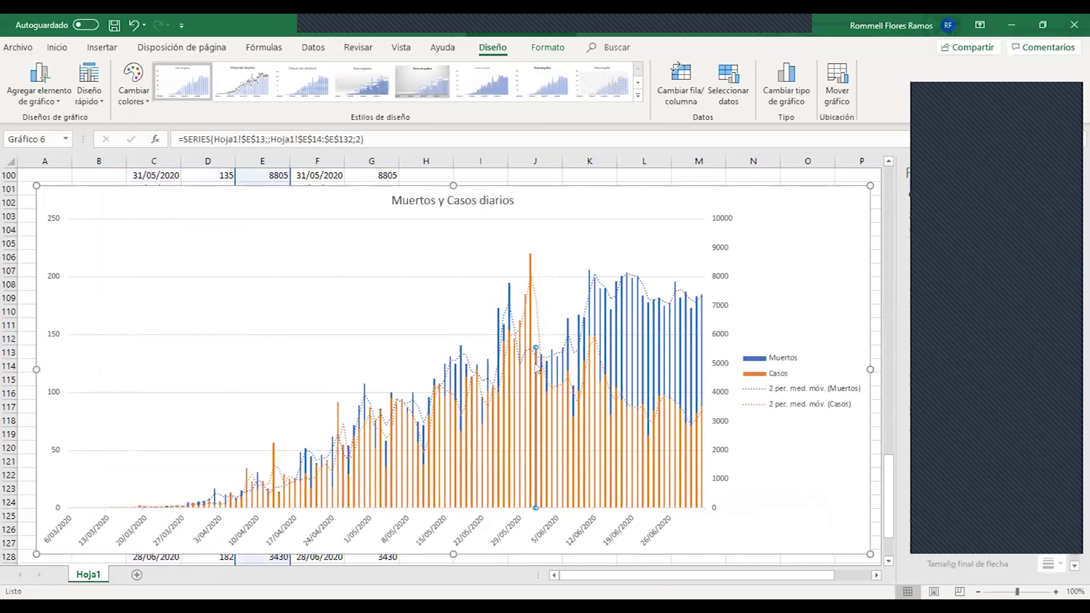
Examine individual Casos bars from early June, after the peak, in the Muertos y Casos diarios chart.
click(542, 387)
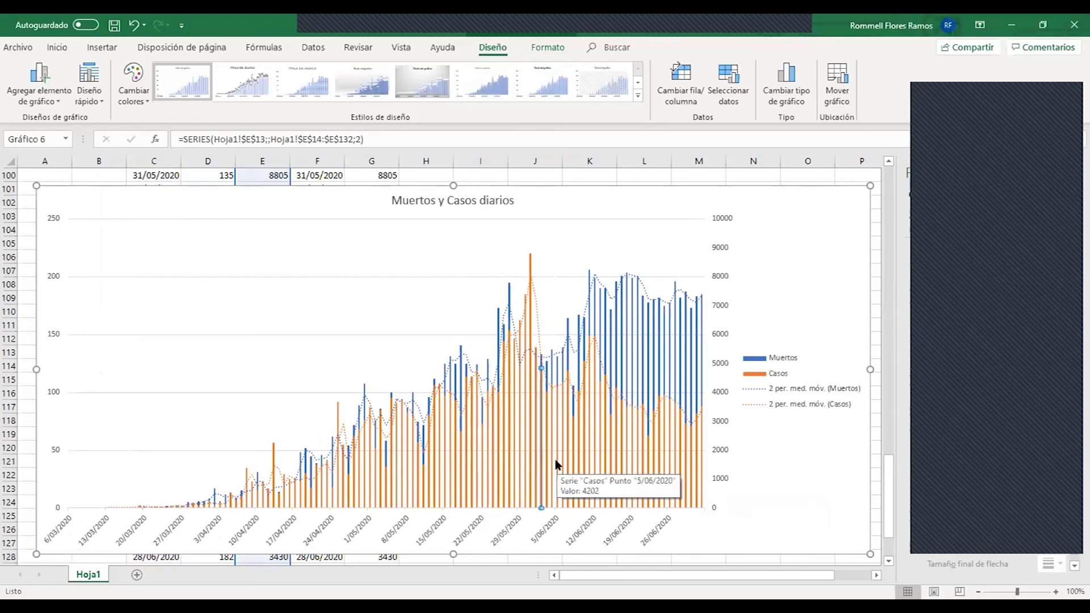
click(569, 459)
click(573, 460)
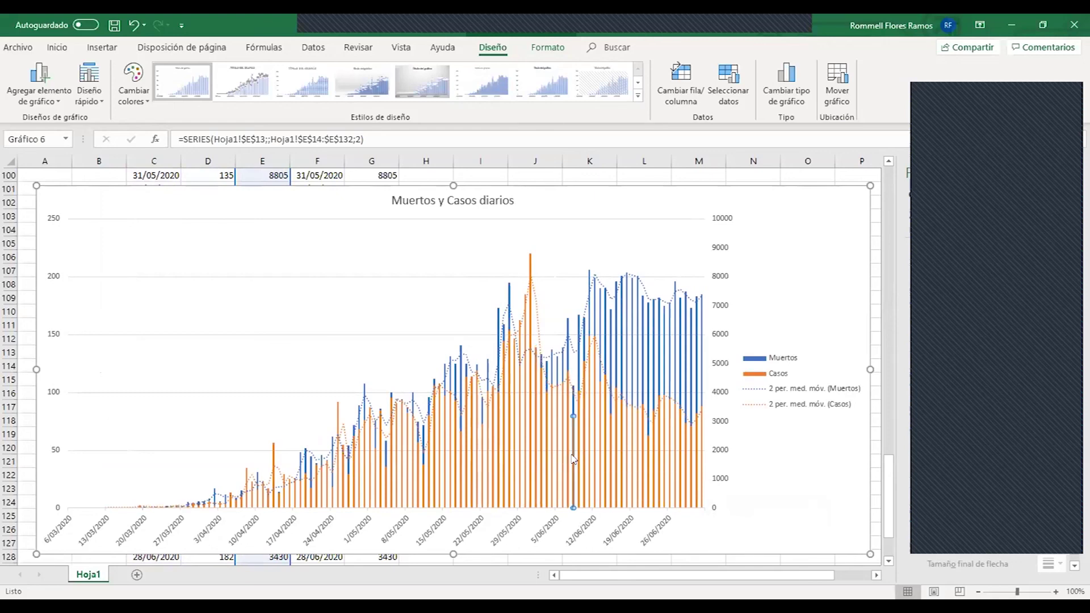
Examine the Muertos series and its bars around 13/06/2020 against the declining Casos bars.
click(593, 281)
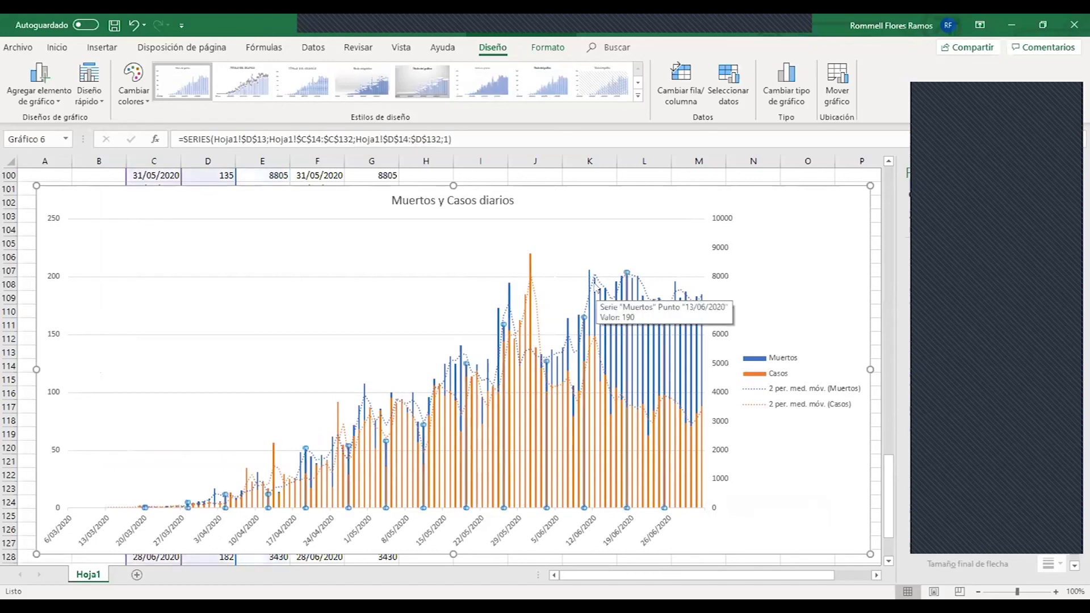
click(597, 289)
click(595, 290)
click(595, 289)
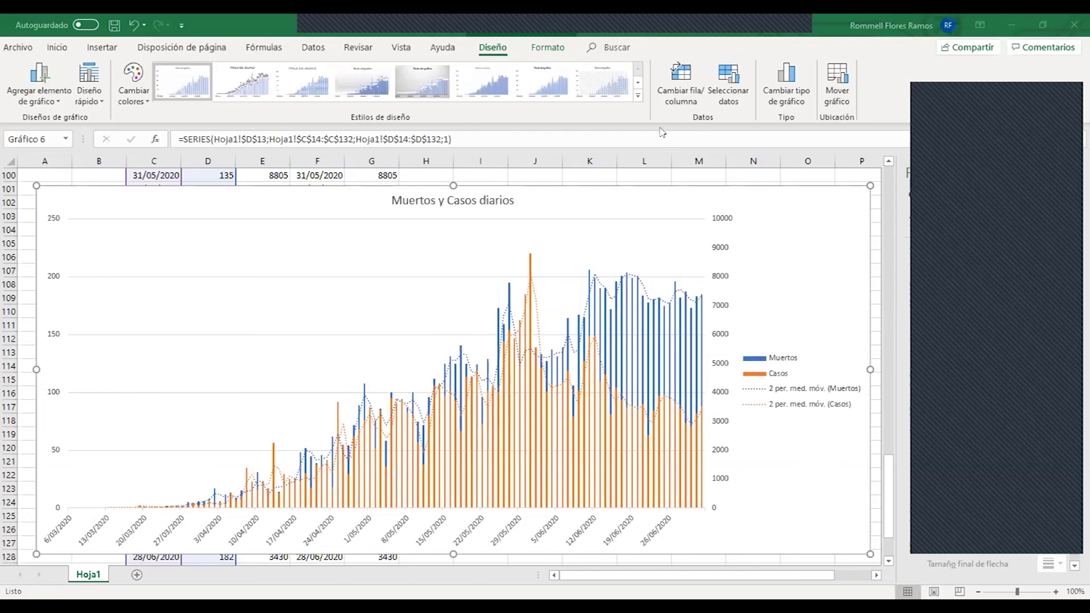
click(632, 21)
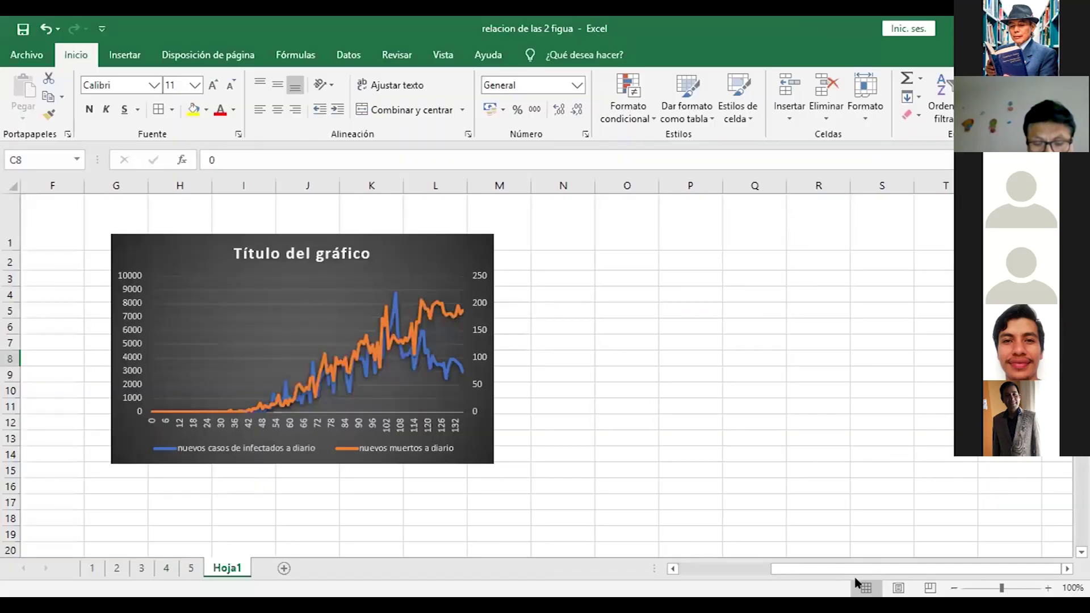
Review the daily infected cases and deaths for May and June 2020 in the Hoja1 data table.
drag(890, 565, 800, 565)
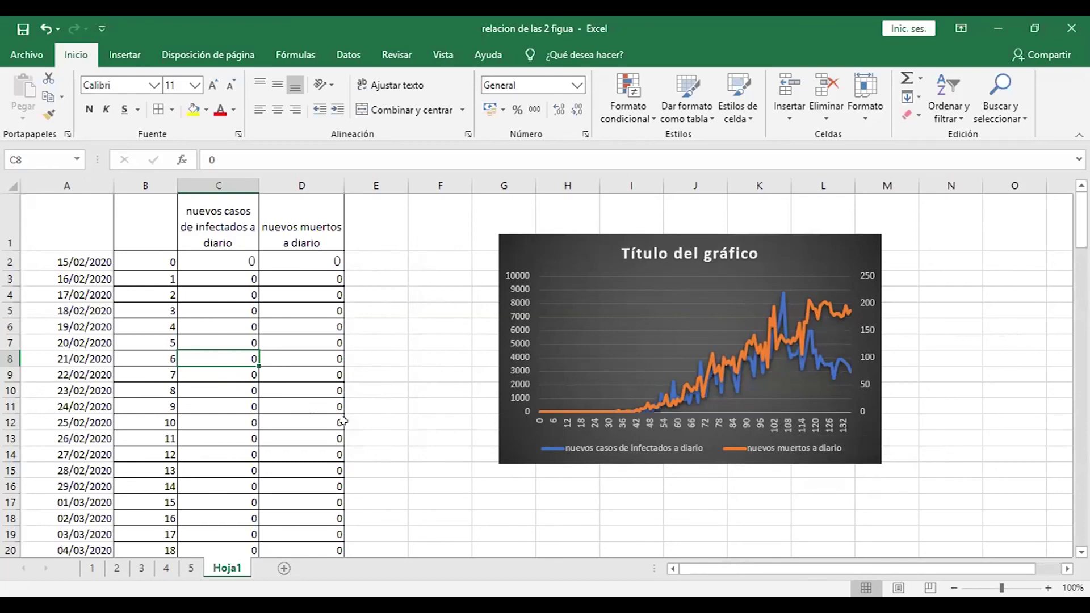
scroll(182, 417, down, 18)
scroll(183, 418, down, 20)
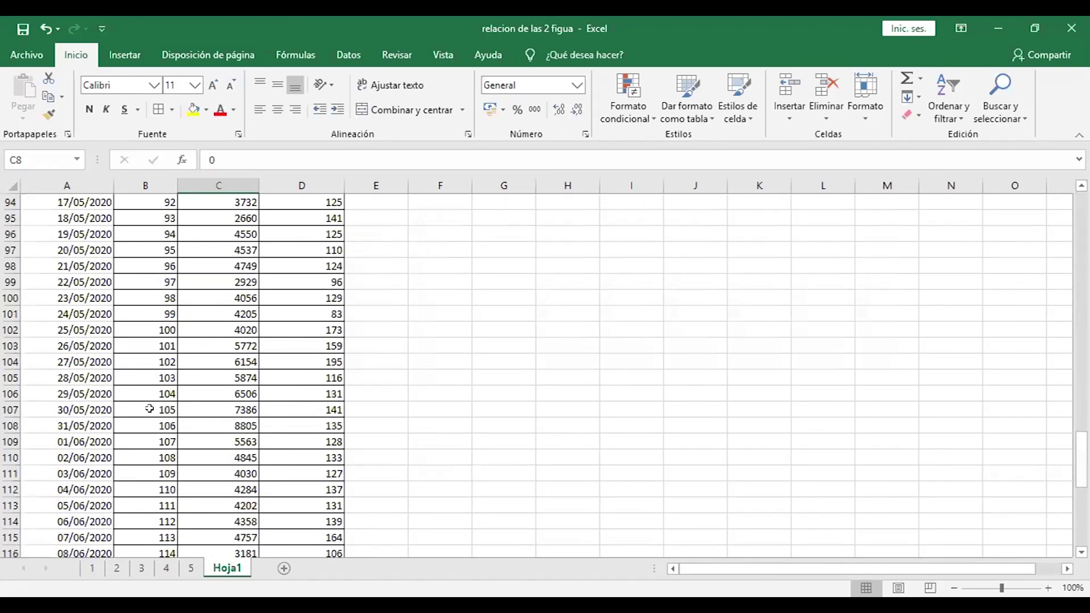
scroll(170, 406, up, 3)
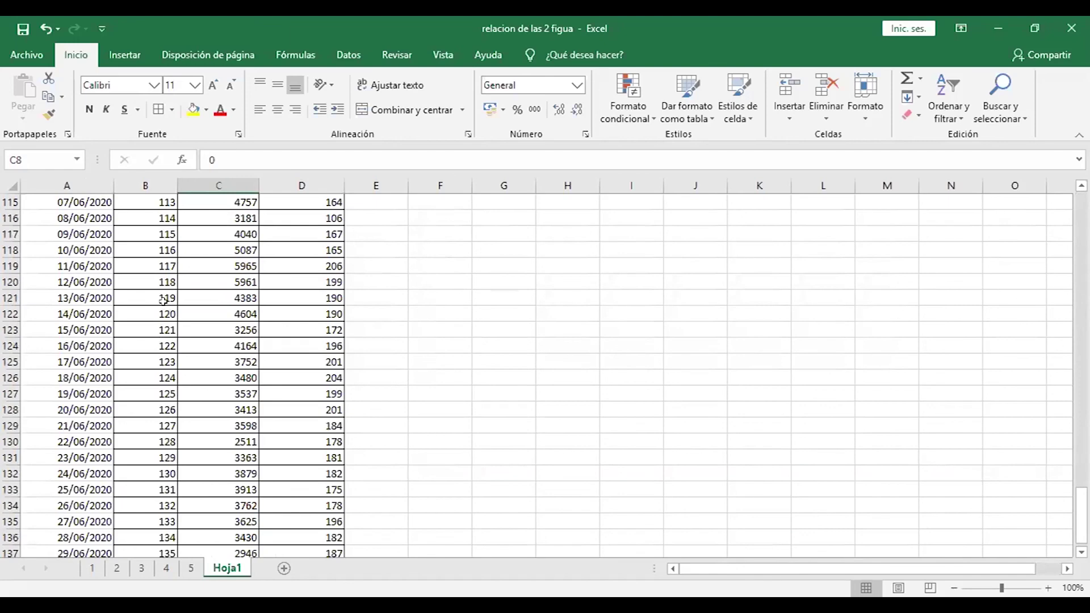
scroll(163, 301, up, 6)
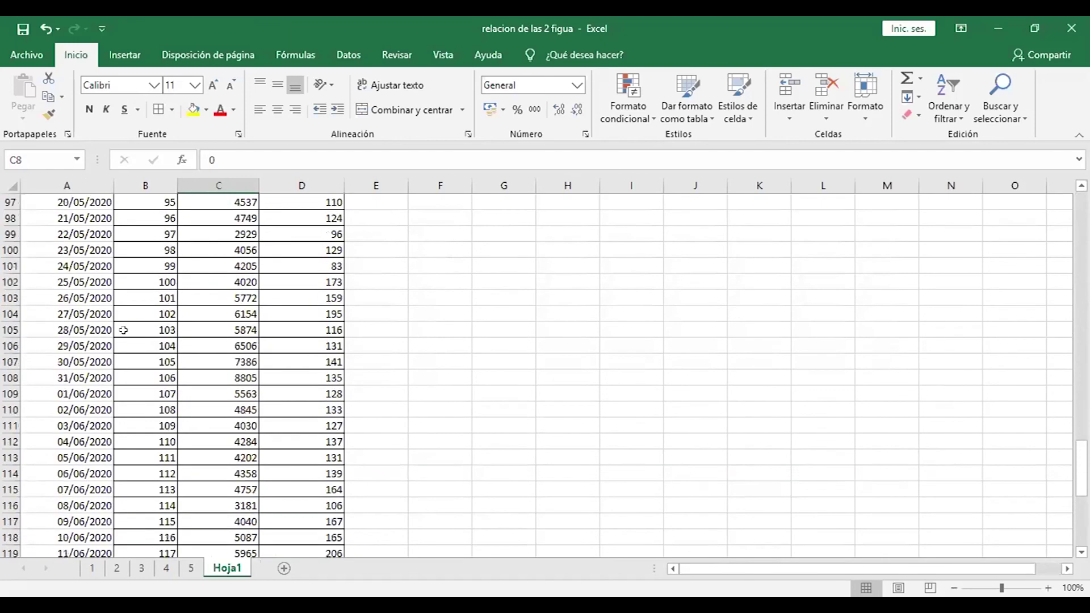
Select the June dates in A110:A135 and compare the daily cases and deaths listed beside them.
drag(85, 410, 92, 563)
scroll(49, 331, up, 1)
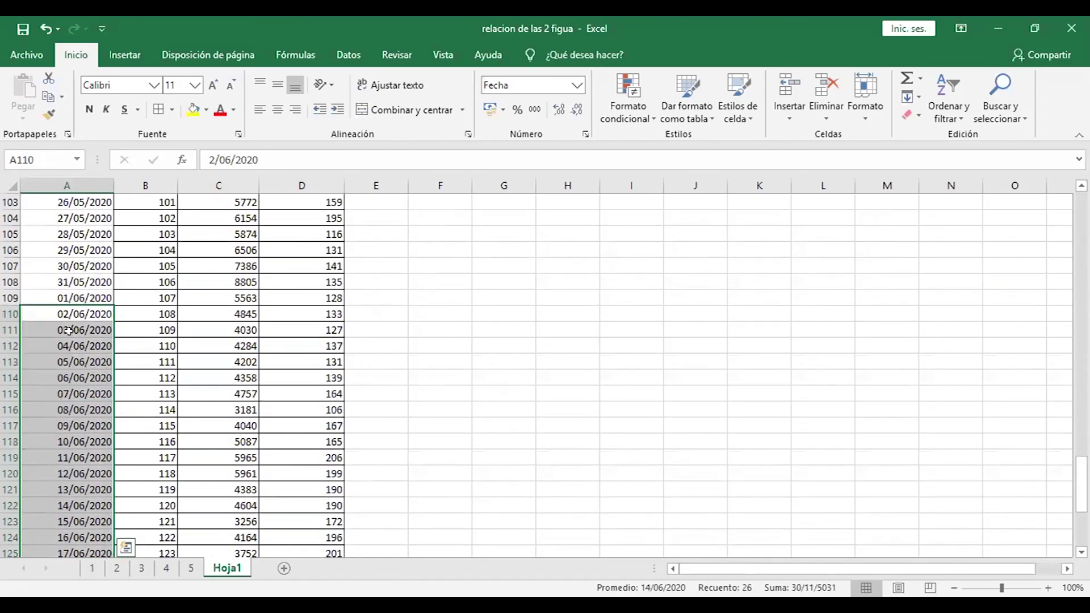
scroll(80, 333, down, 9)
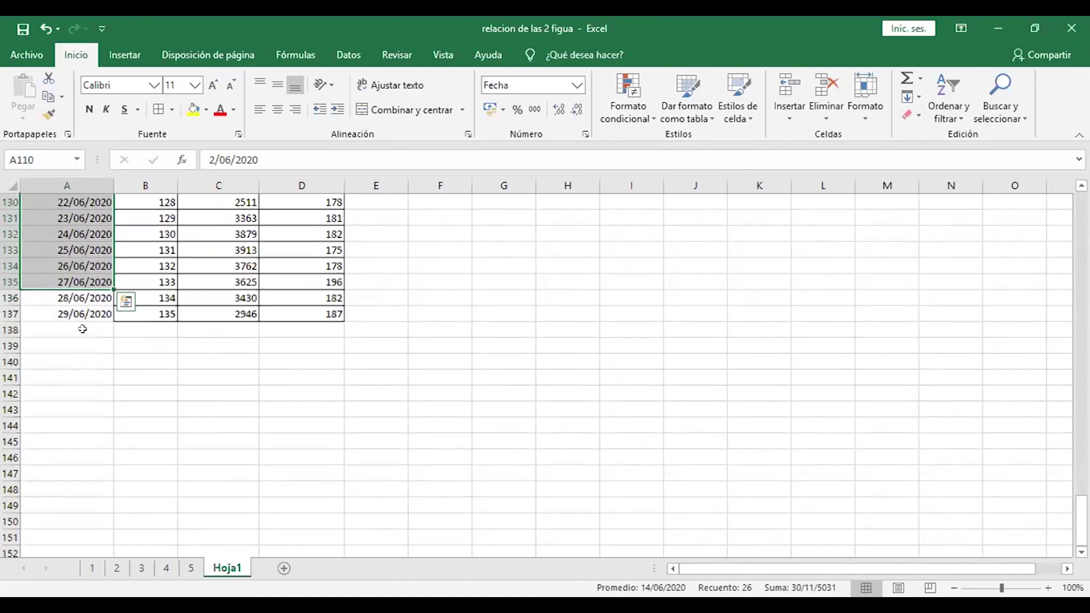
scroll(83, 328, up, 5)
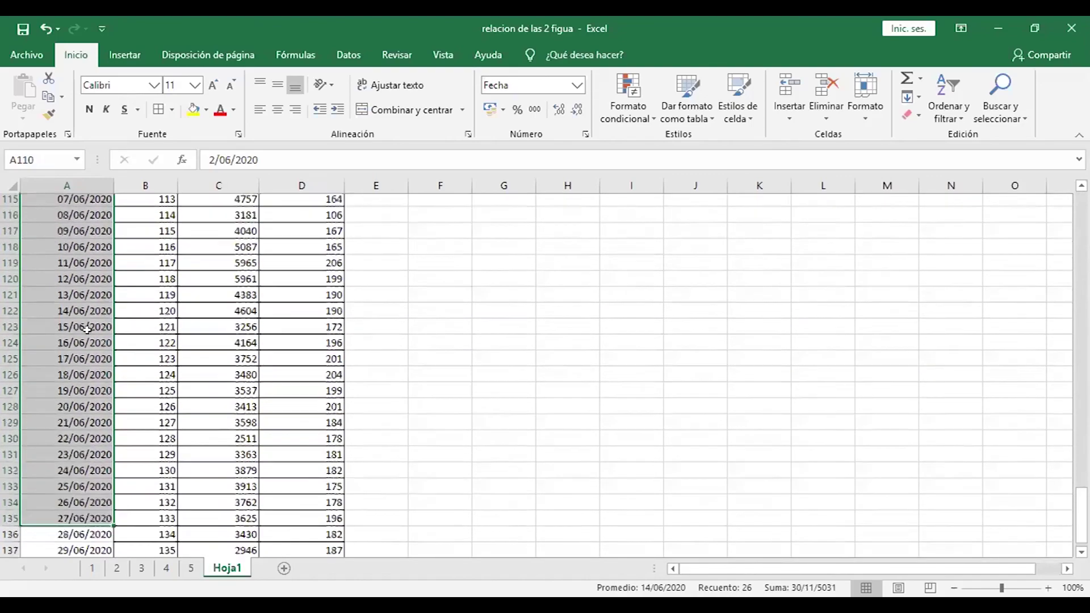
scroll(87, 329, up, 3)
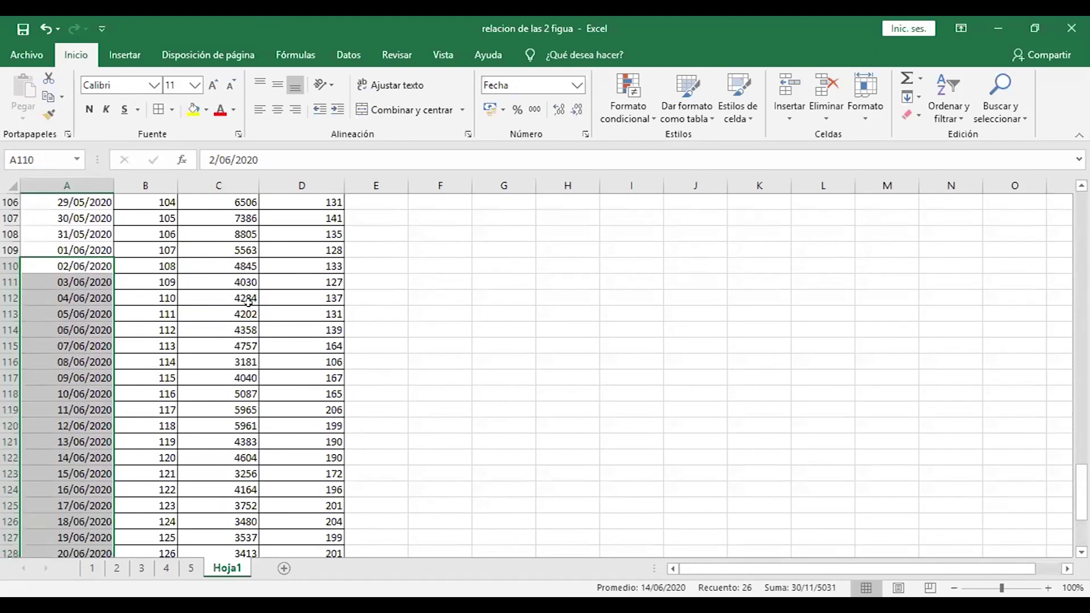
scroll(86, 303, down, 1)
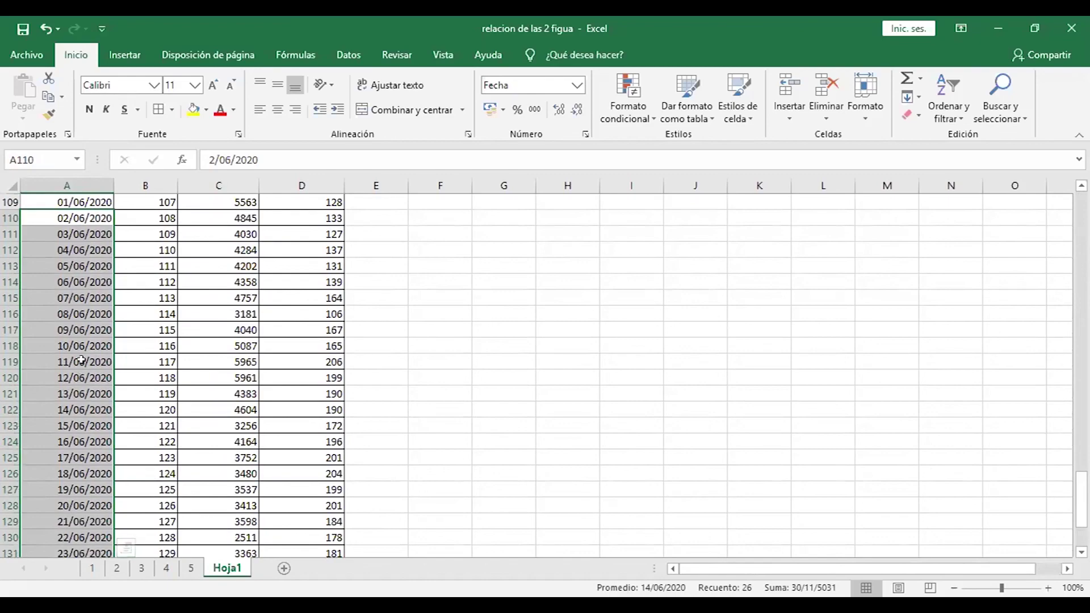
Compare the peak of the infected cases line with the daily deaths line in the chart beside the data table.
scroll(312, 389, up, 20)
scroll(507, 371, up, 14)
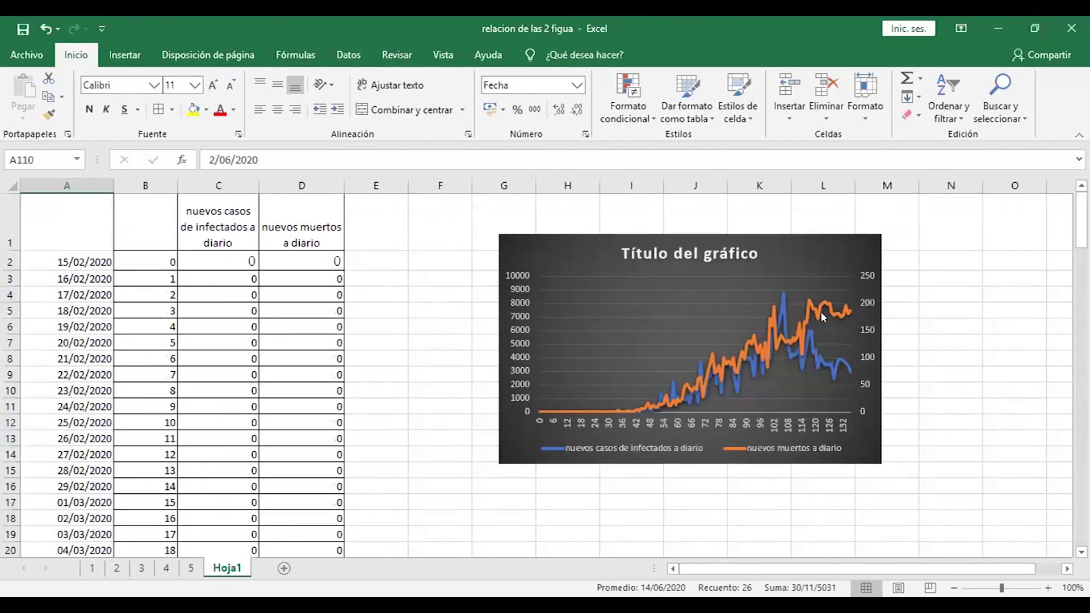
mouse_move(781, 286)
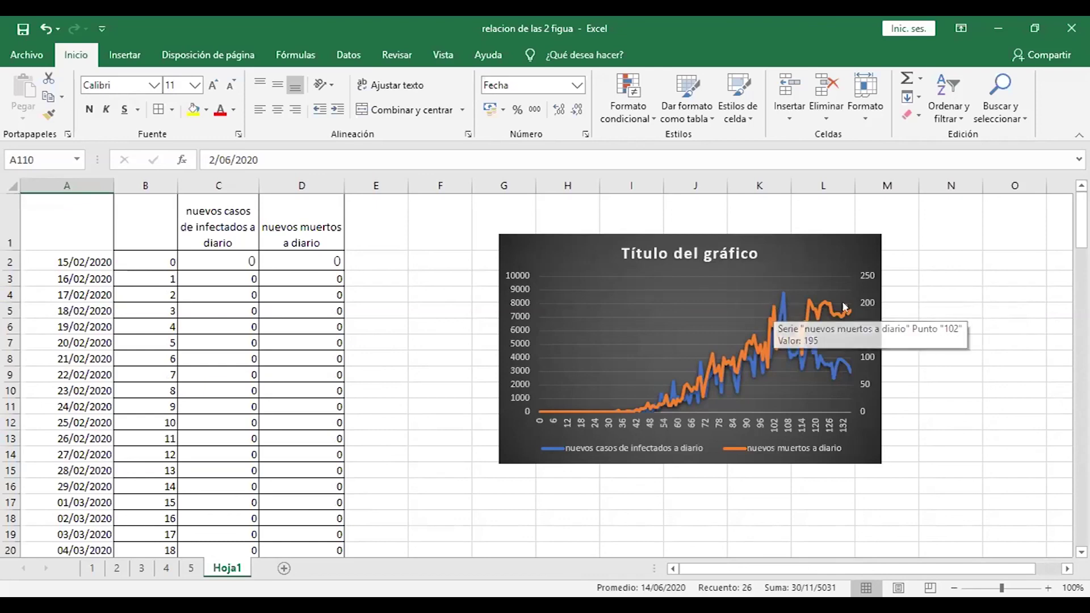
mouse_move(848, 313)
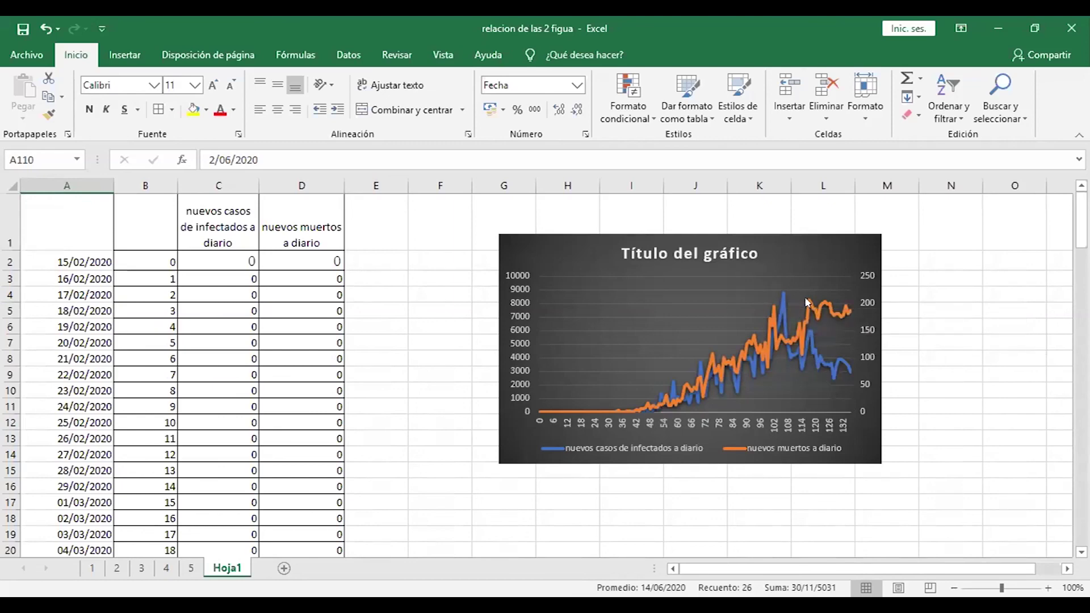
mouse_move(808, 302)
mouse_move(761, 379)
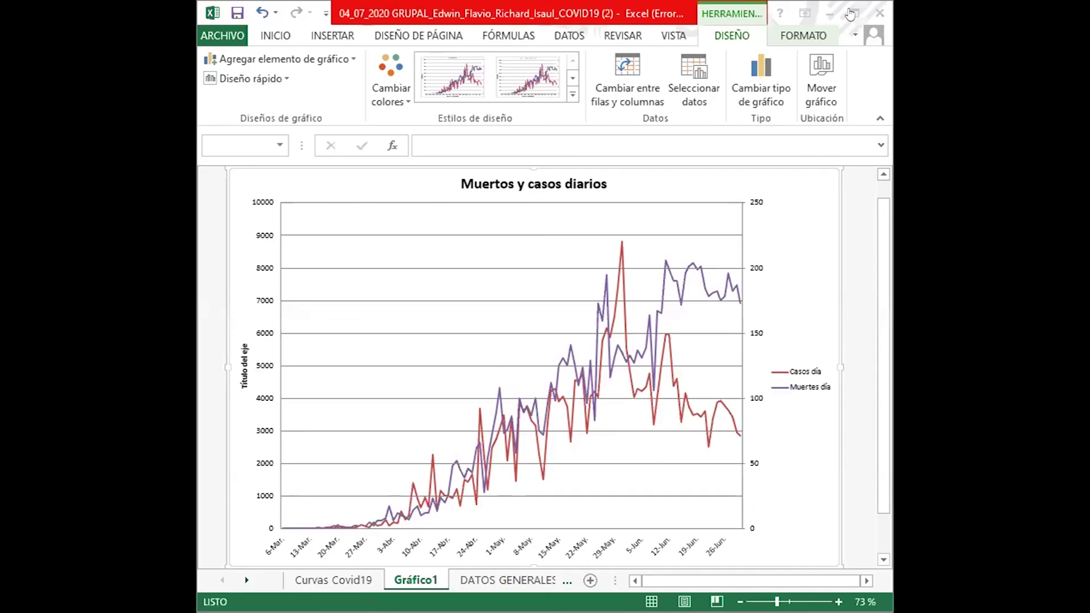
Maximize the group workbook's window and compare the Casos día peak with the June Muertes día peak in the Gráfico1 chart.
click(853, 13)
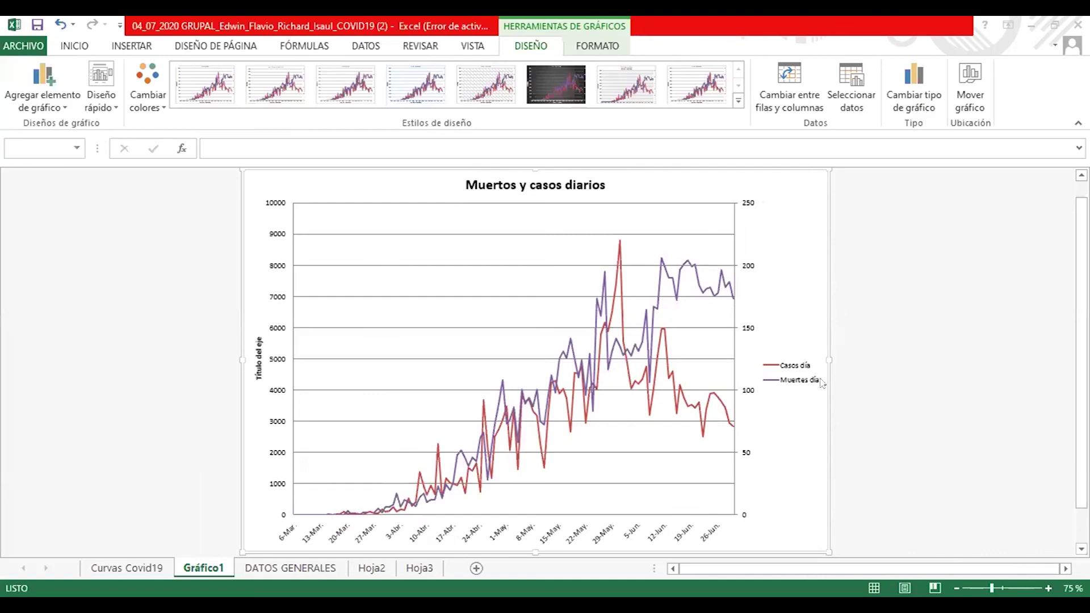
click(801, 285)
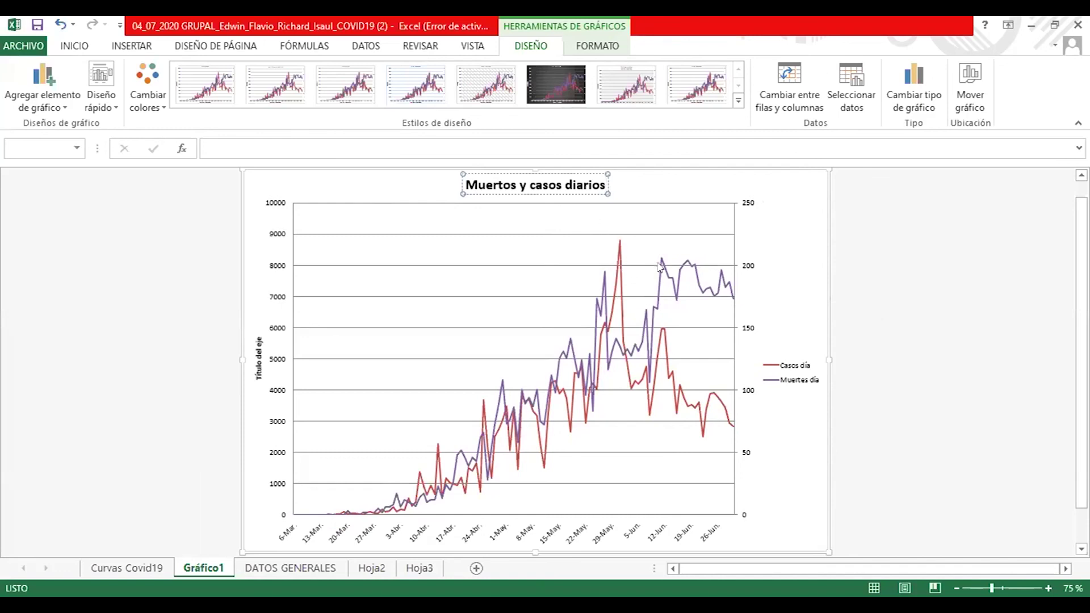
mouse_move(619, 243)
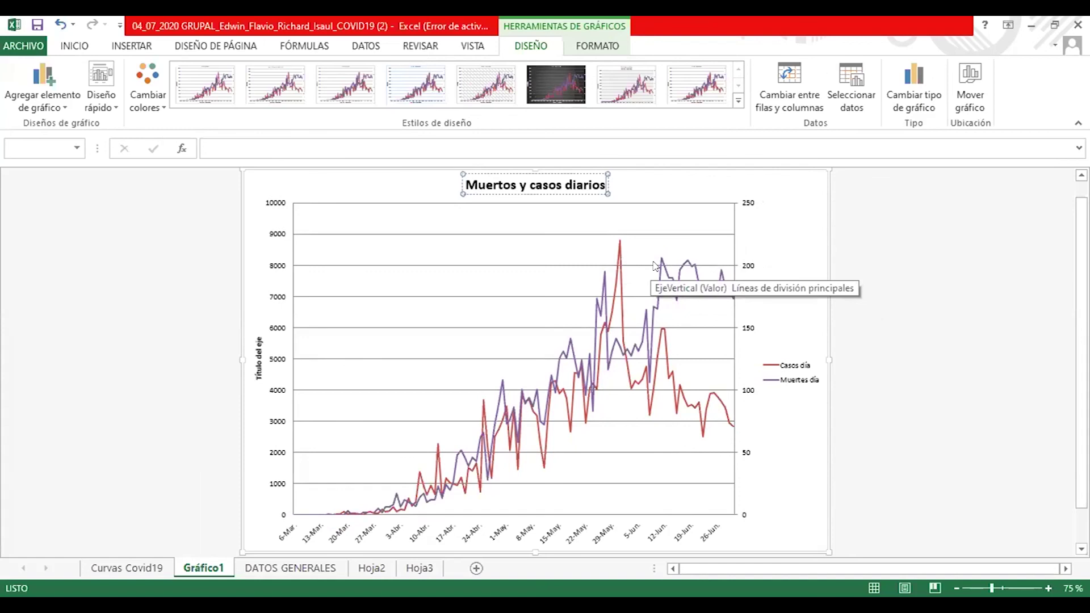
click(655, 265)
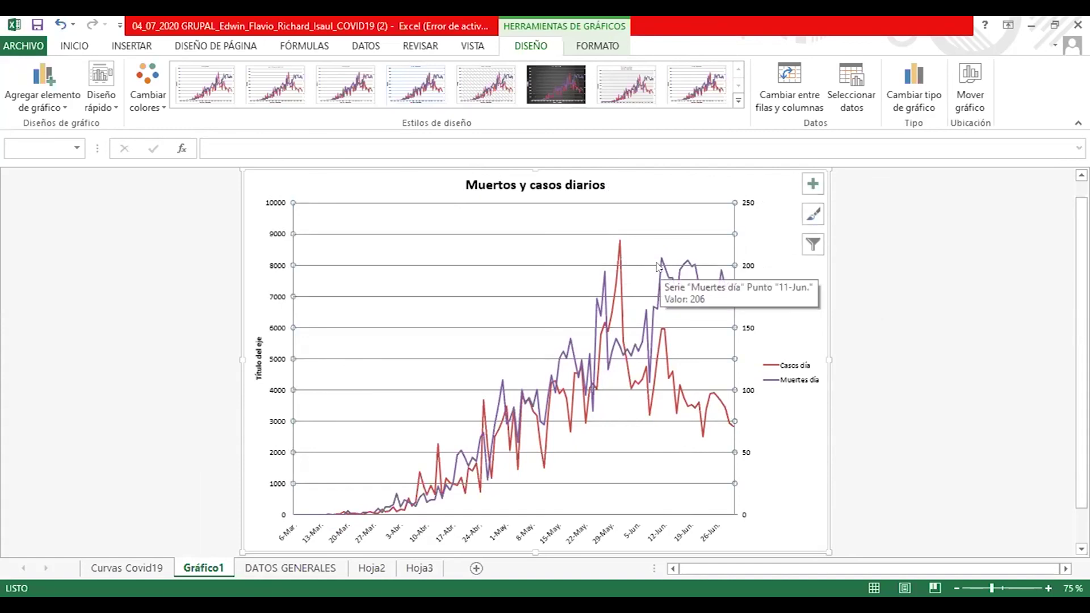